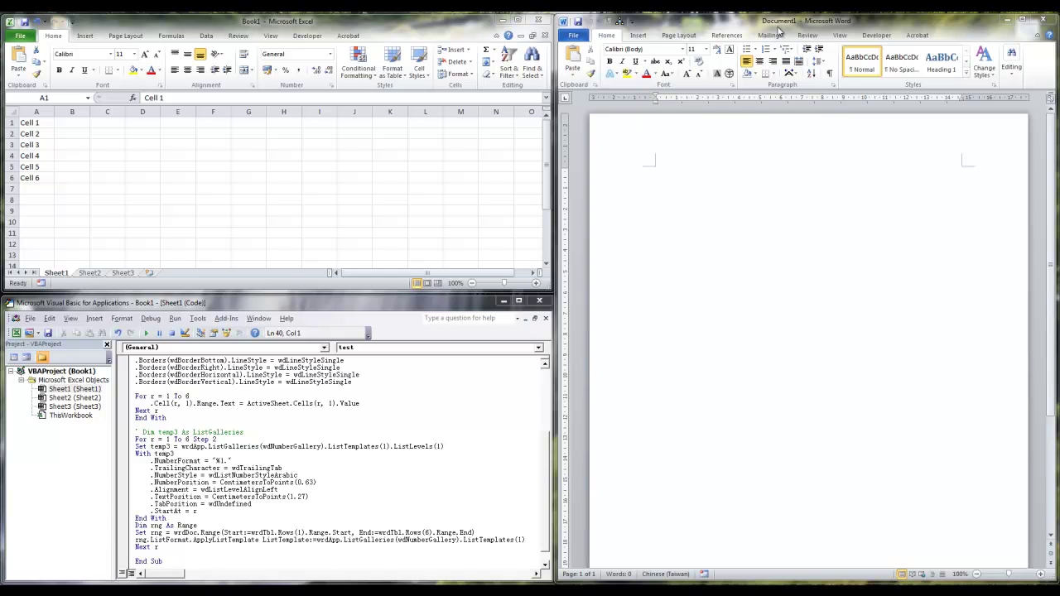
Insert a 1x6 table into the blank Word document, then select A1:A6 in Excel.
left_click(778, 30)
left_click(637, 36)
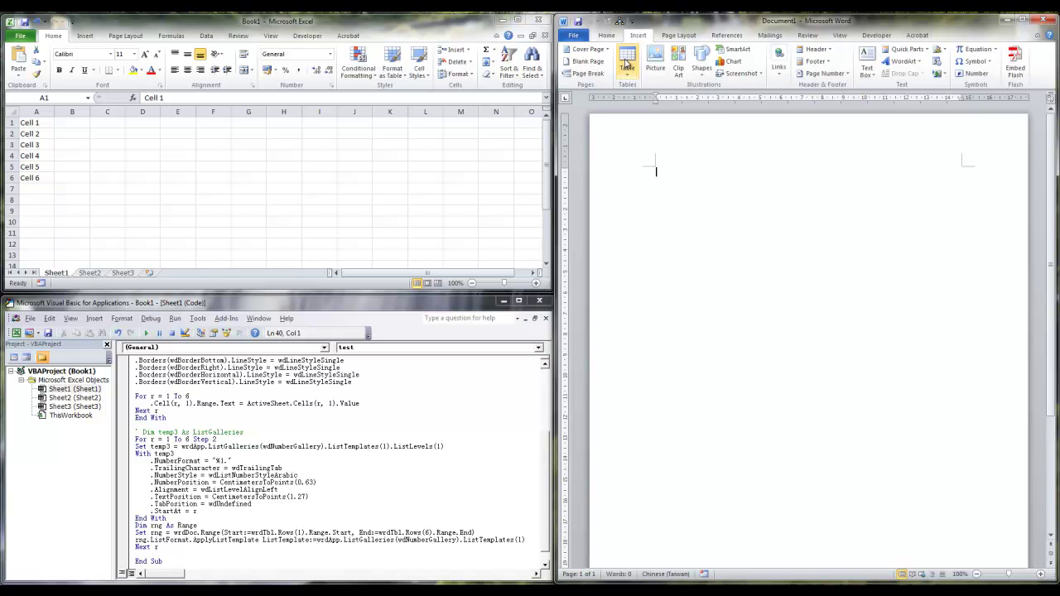
left_click(626, 67)
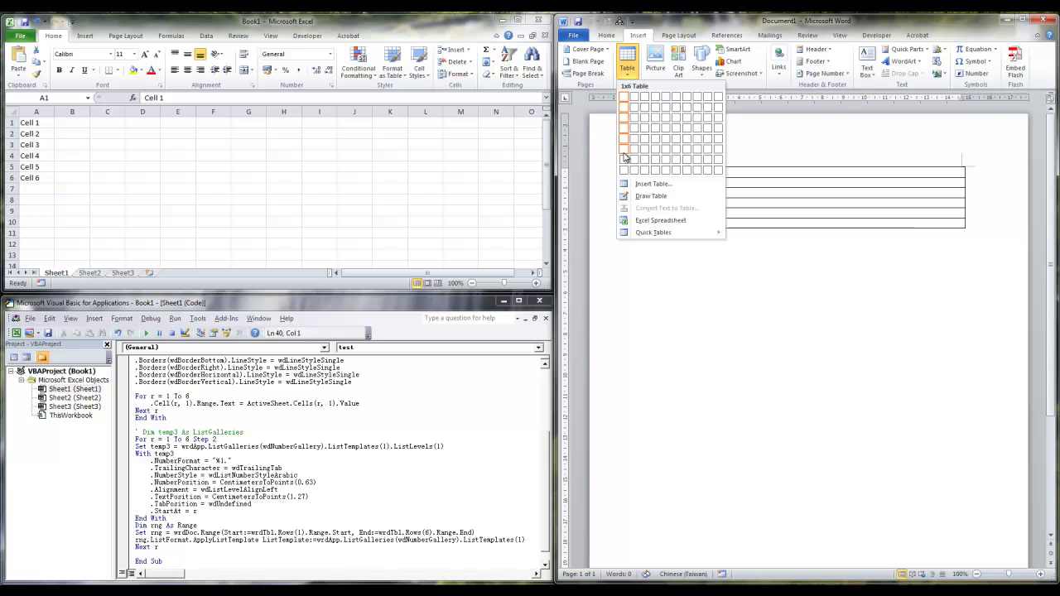
left_click(625, 156)
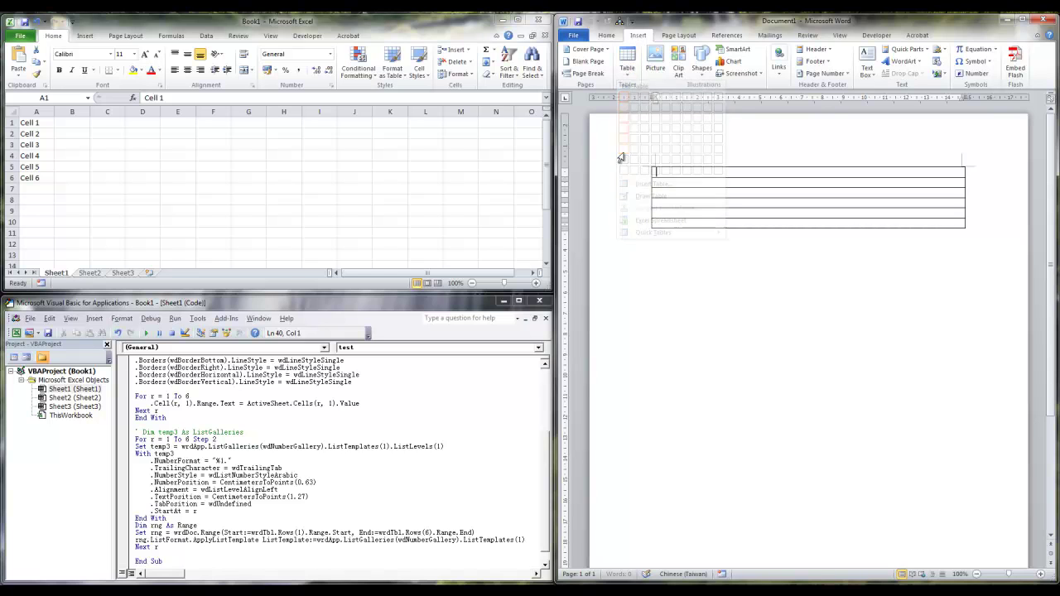
left_click_drag(38, 177, 62, 123)
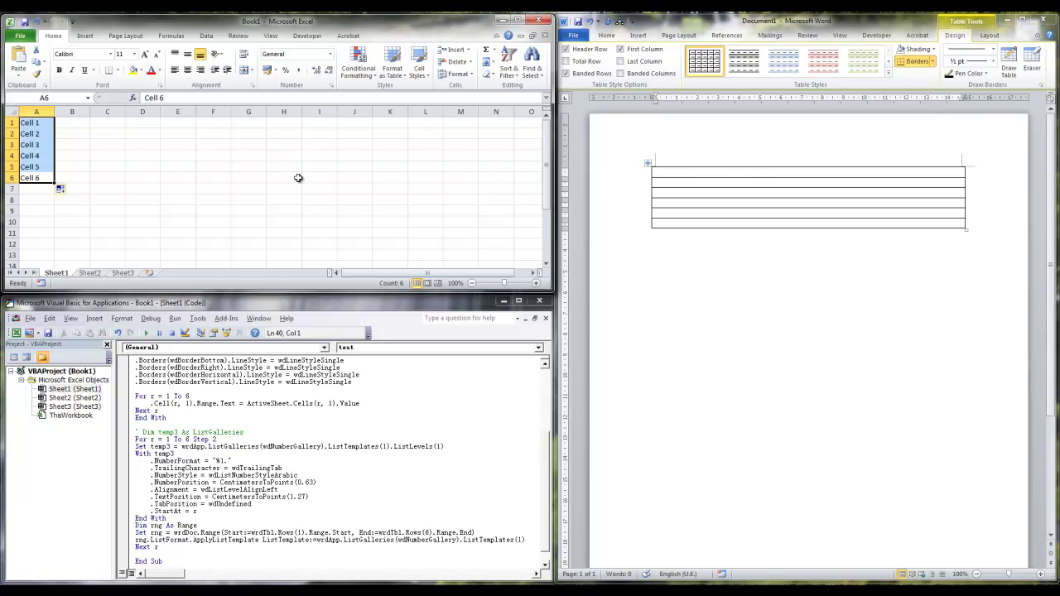
Paste Excel's A1:A6 into the Word table and drag Cell 2–Cell 5 into separate rows.
key("ctrl+c")
left_click(667, 177)
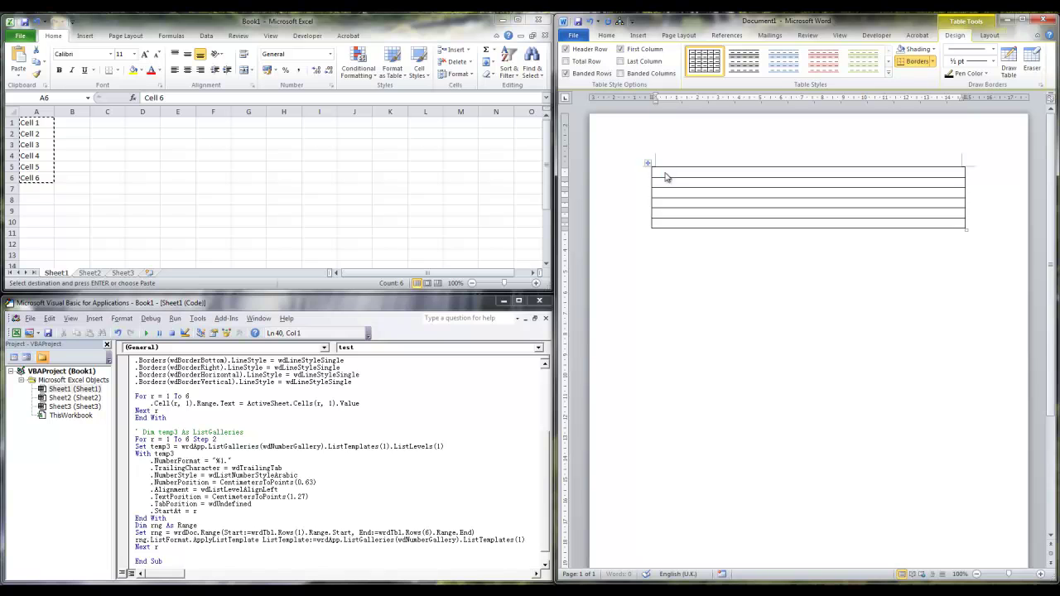
key("ctrl+v")
mouse_move(679, 183)
left_mouse_down()
mouse_move(652, 183)
mouse_move(663, 238)
left_mouse_up()
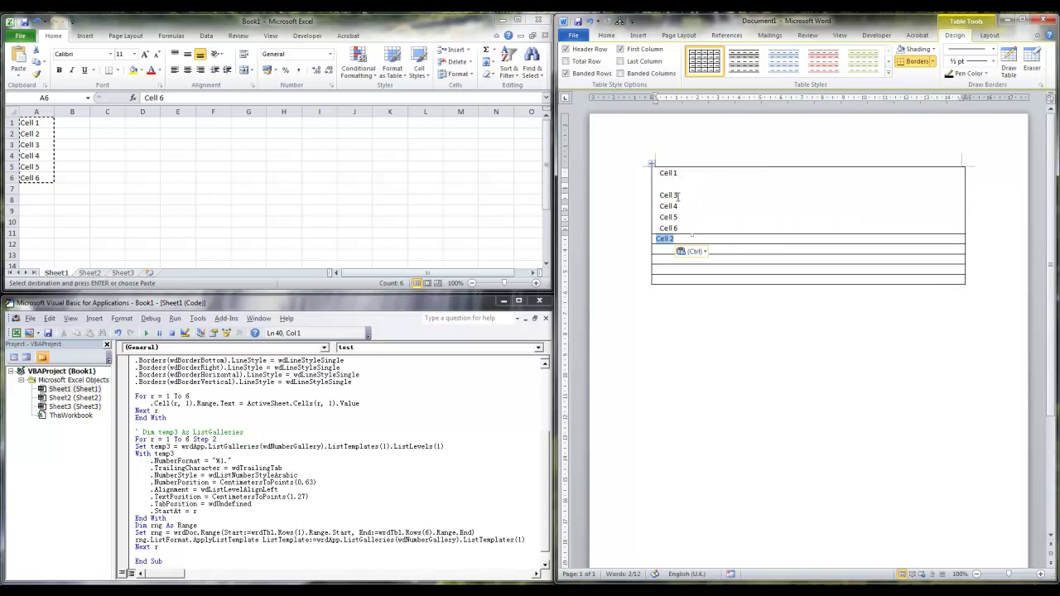
mouse_move(677, 196)
left_mouse_down()
mouse_move(659, 196)
mouse_move(667, 259)
left_mouse_up()
mouse_move(681, 217)
left_mouse_down()
mouse_move(651, 217)
mouse_move(667, 270)
left_mouse_up()
mouse_move(683, 228)
left_mouse_down()
mouse_move(654, 228)
mouse_move(667, 282)
left_mouse_up()
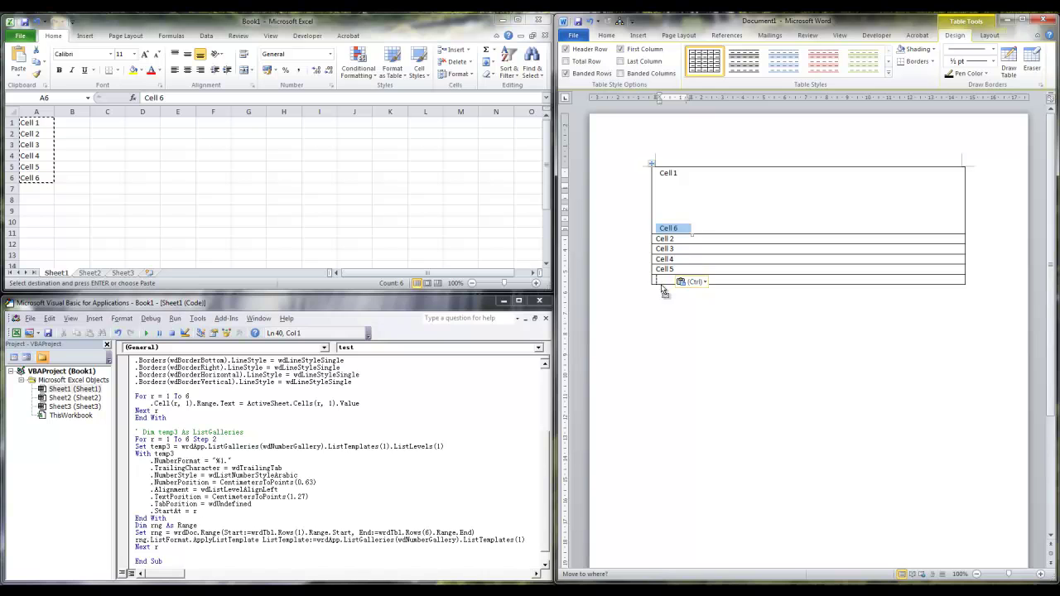
left_click(683, 173)
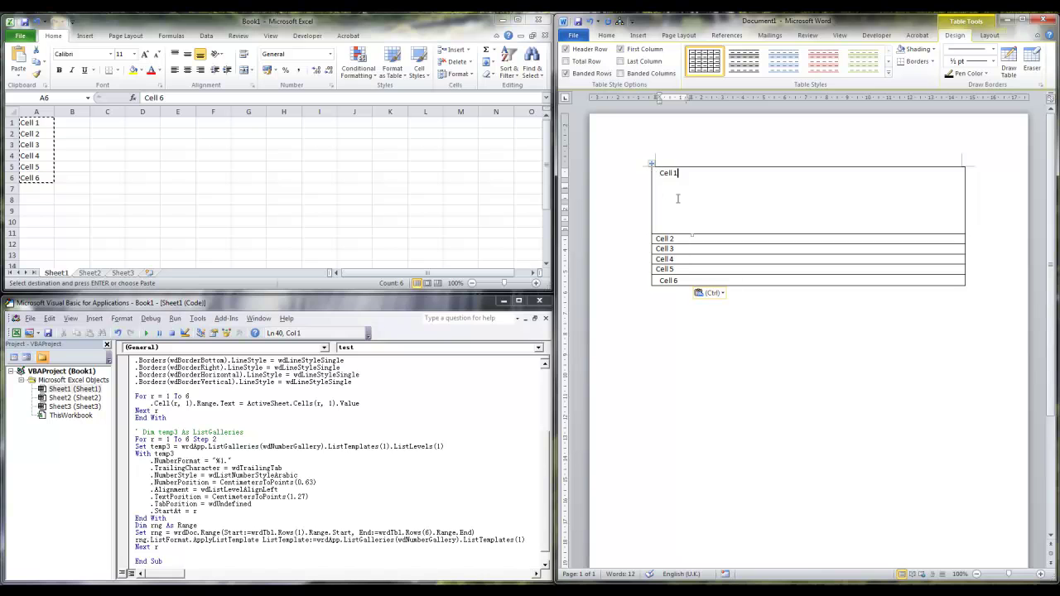
Select the Cell 1, Cell 3 and Cell 5 rows and apply 1. 2. 3. numbering.
left_click(658, 172)
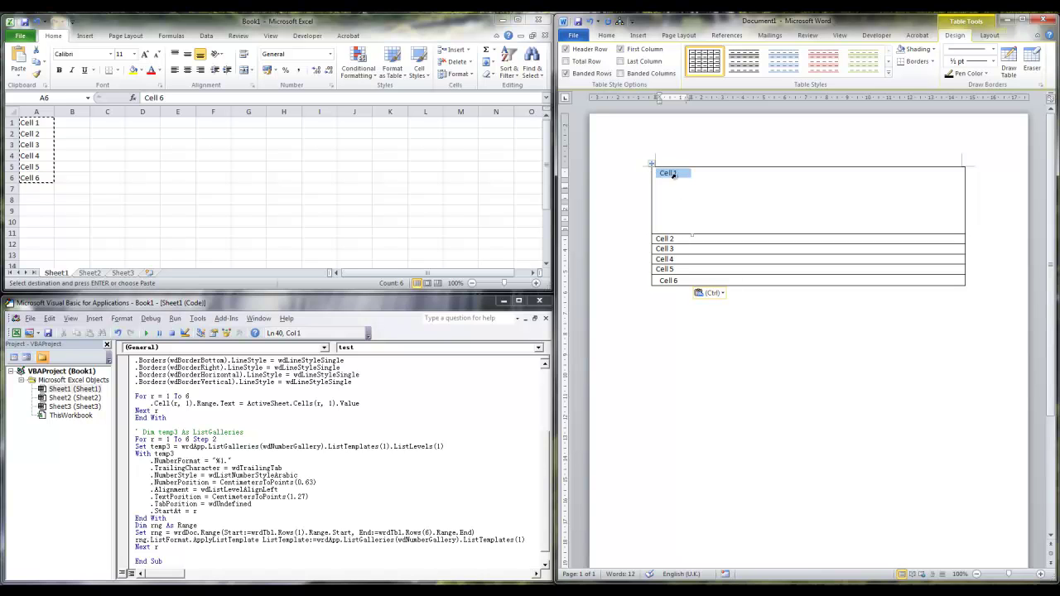
left_click(654, 249, "ctrl")
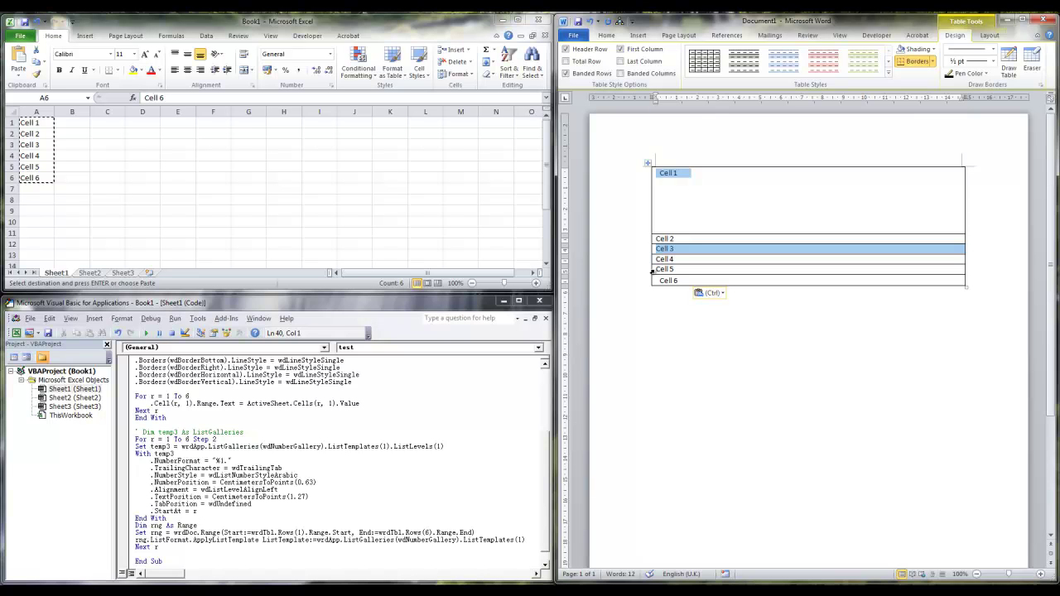
left_click(654, 270, "ctrl")
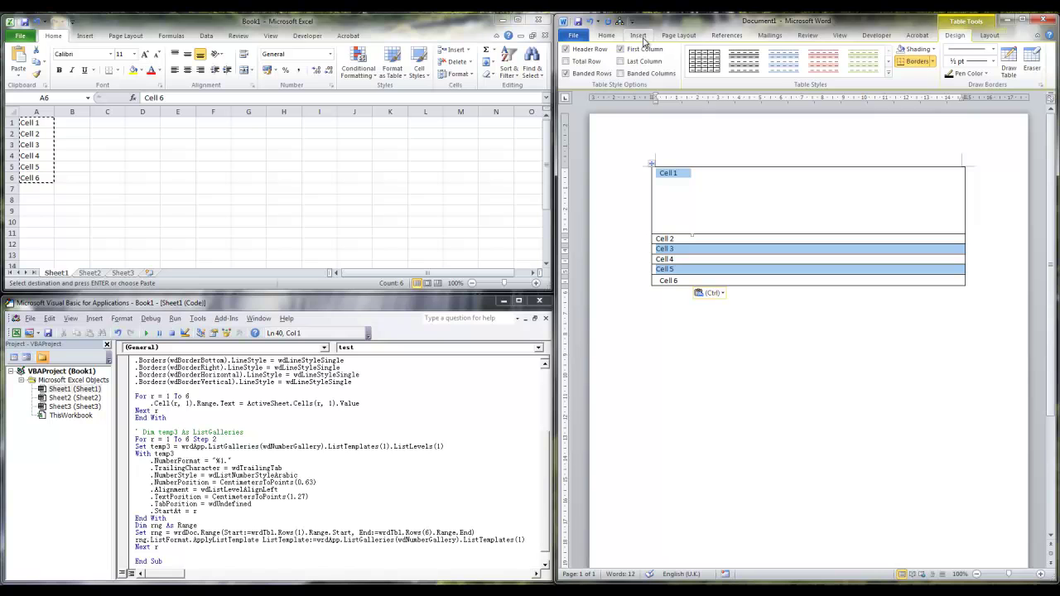
left_click(608, 35)
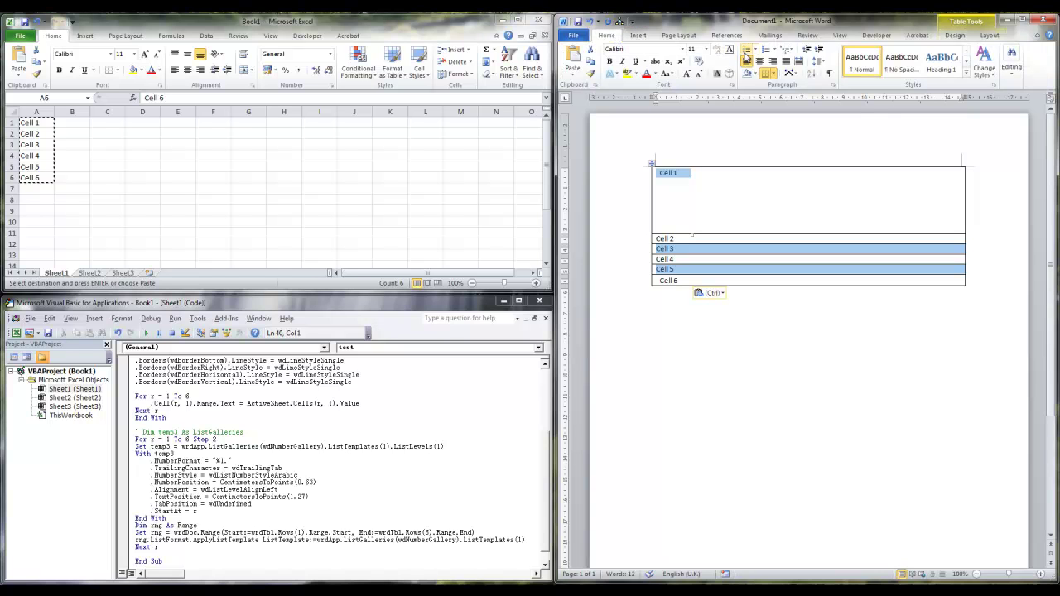
left_click(774, 50)
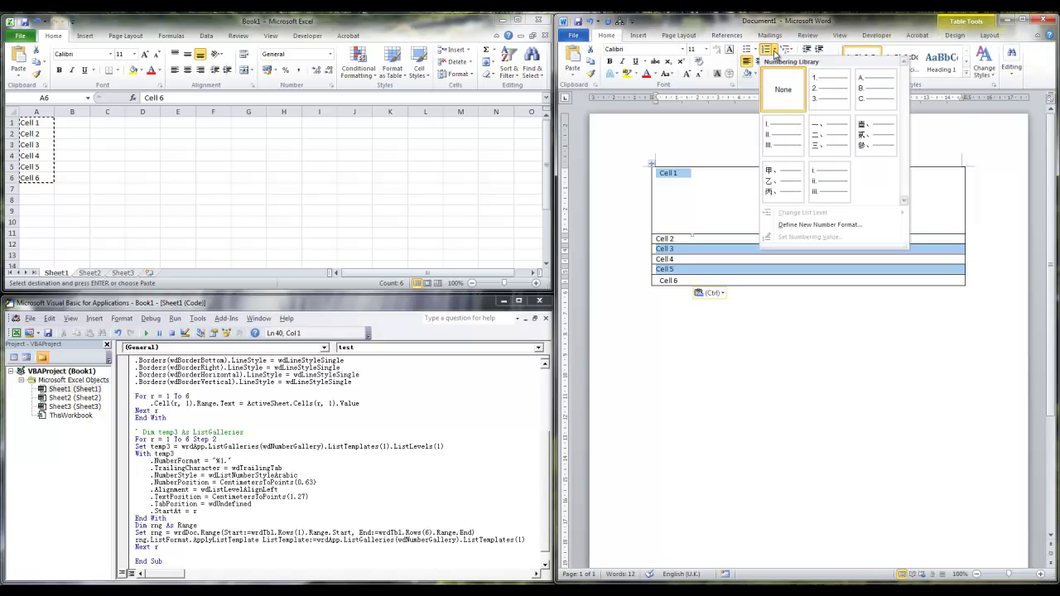
left_click(814, 80)
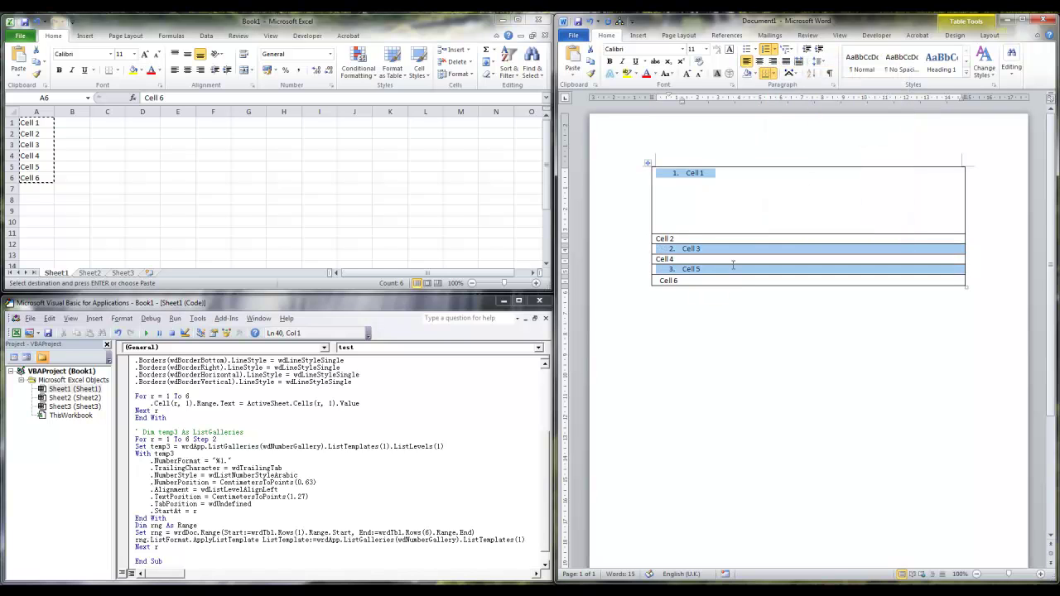
Close Word without saving and cancel the pending Excel copy with Esc.
left_click(1048, 20)
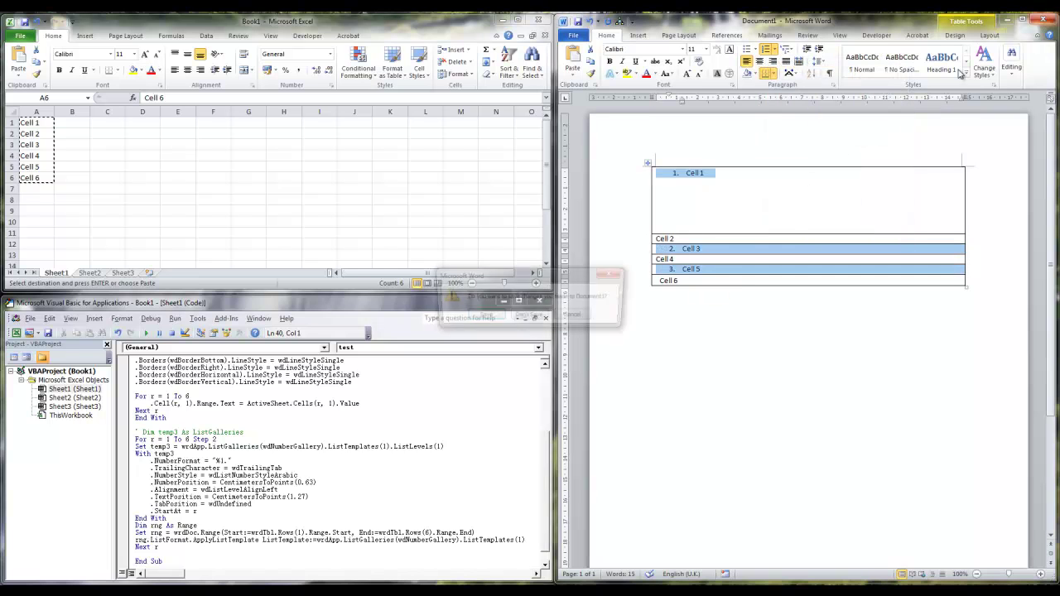
left_click(529, 320)
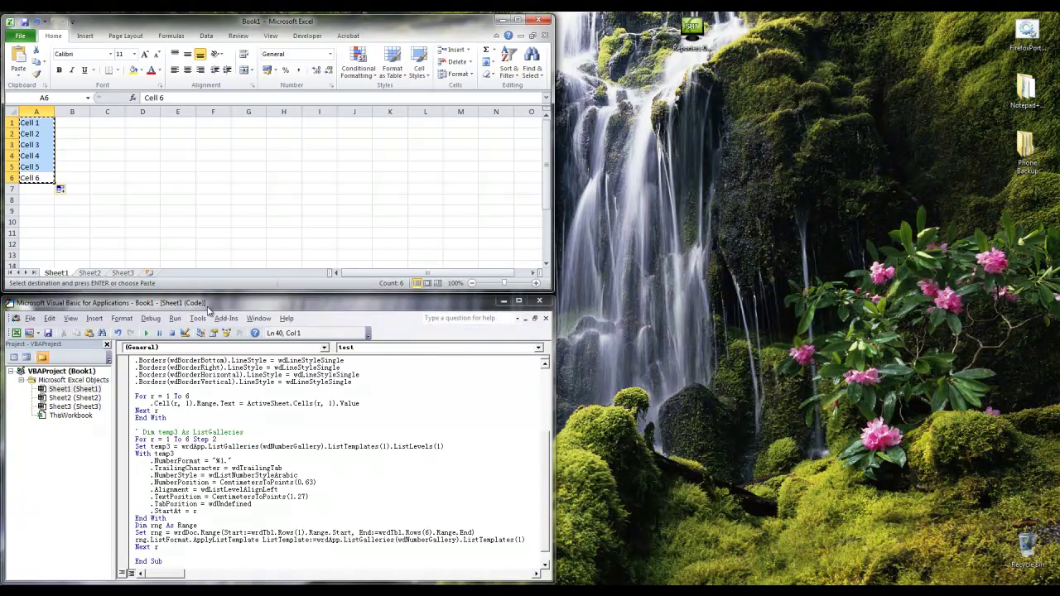
left_click(208, 309)
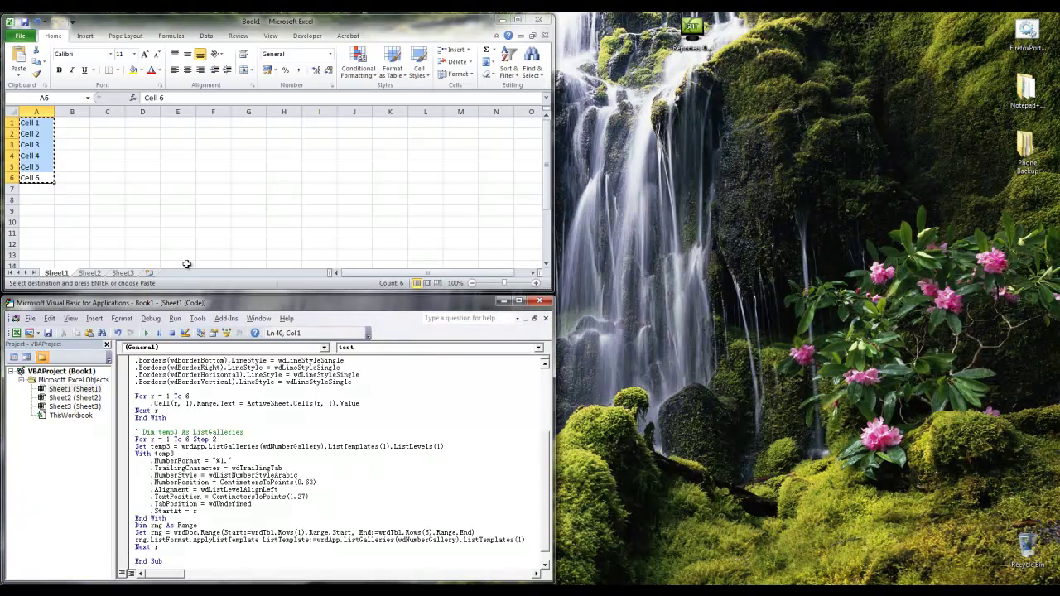
left_click(83, 123)
key("Escape")
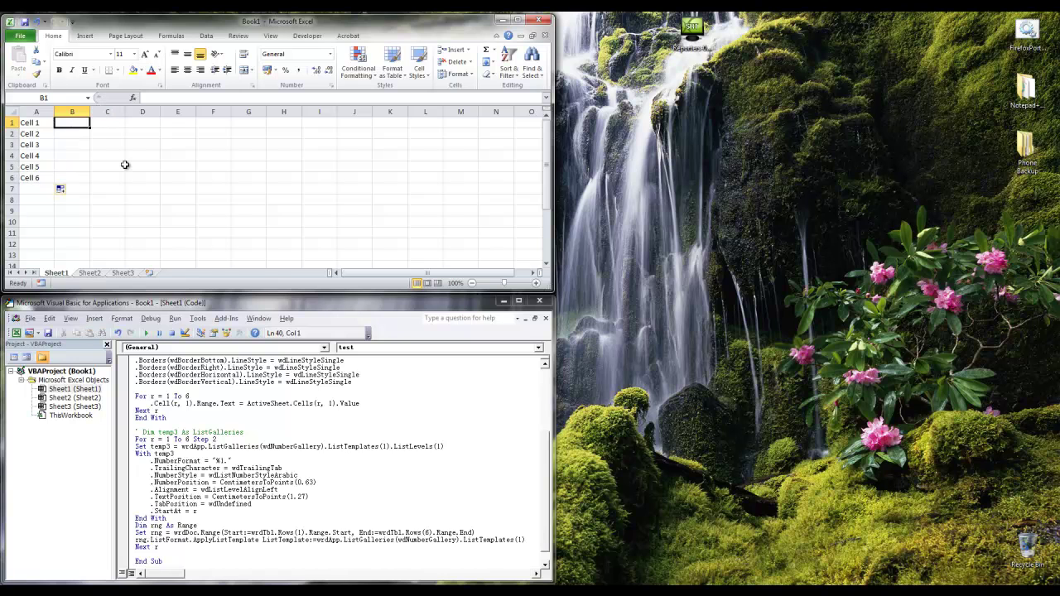
Select cell A1 and start stepping the test macro with F8.
left_click(192, 307)
left_click(30, 121)
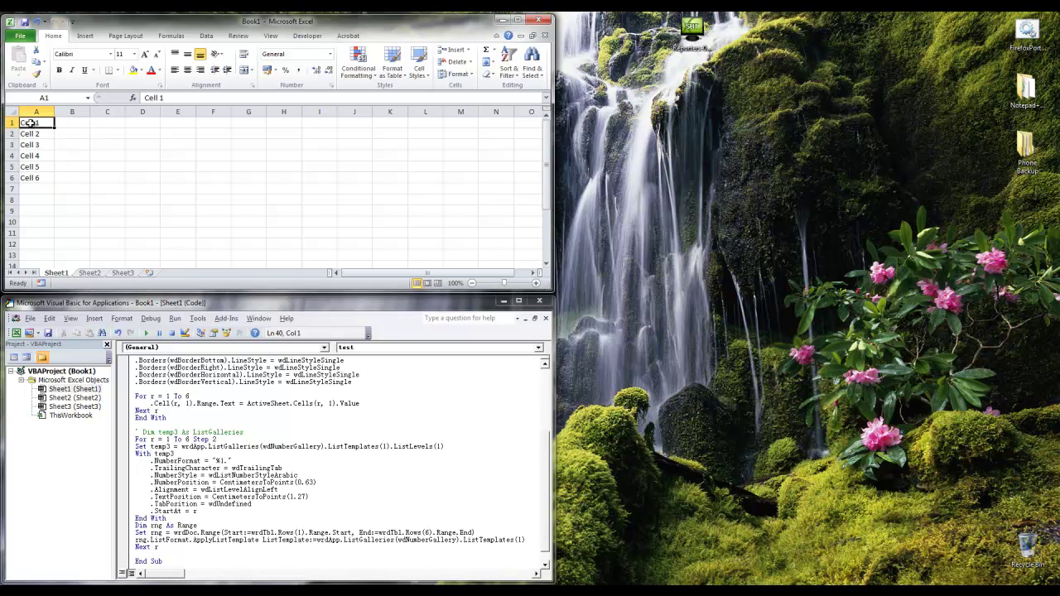
left_click(223, 305)
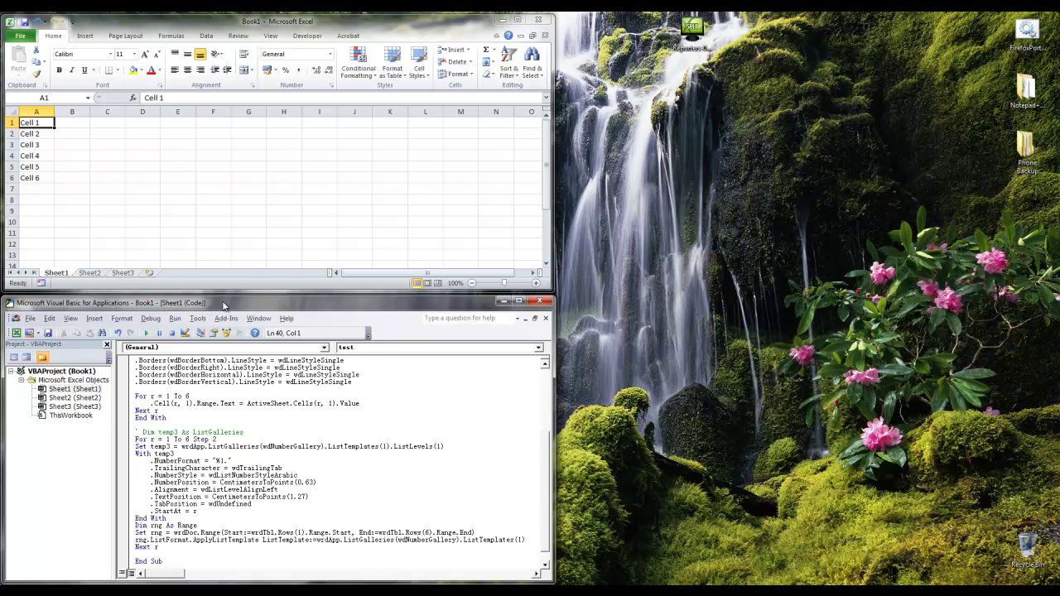
key("F8")
Step with F8 through creating the Word document, the table and the Cell 1–6 fill loop.
key("F8")
key("F8")
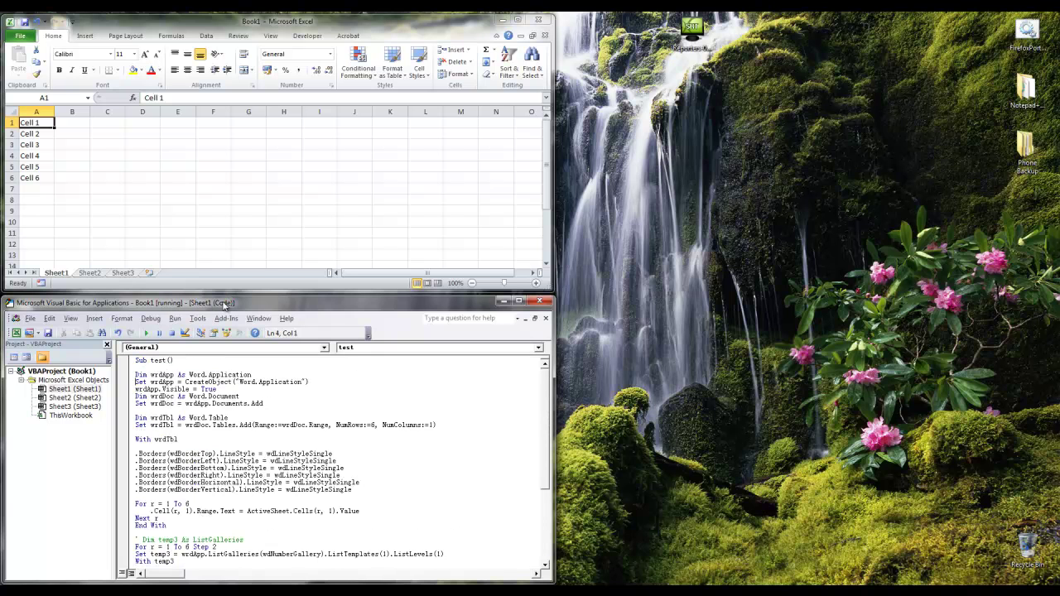
key("F8")
key("F8")
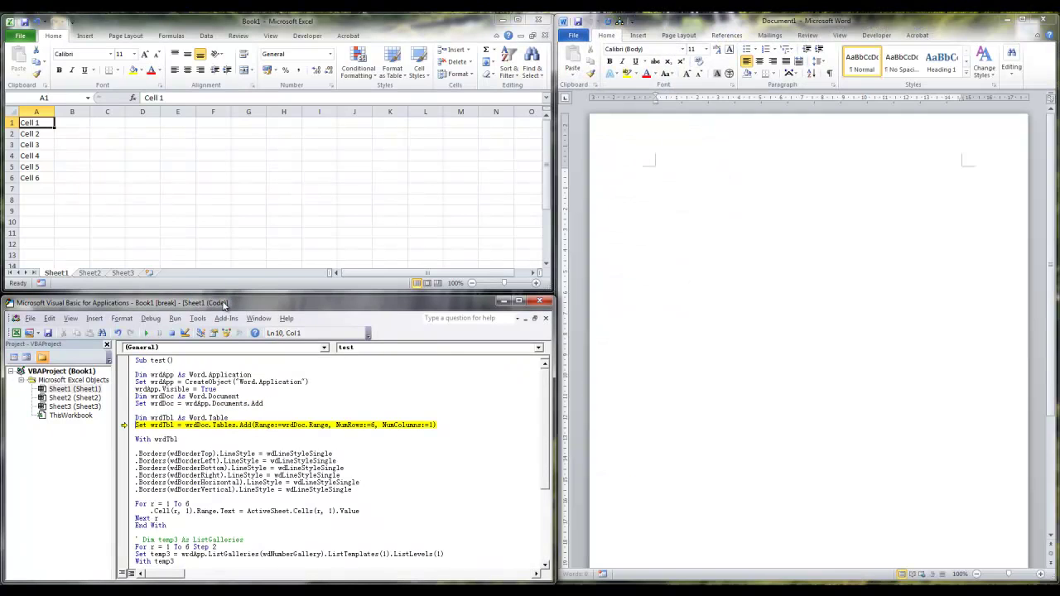
key("F8")
key("F8")
key("F8")
key("F8")
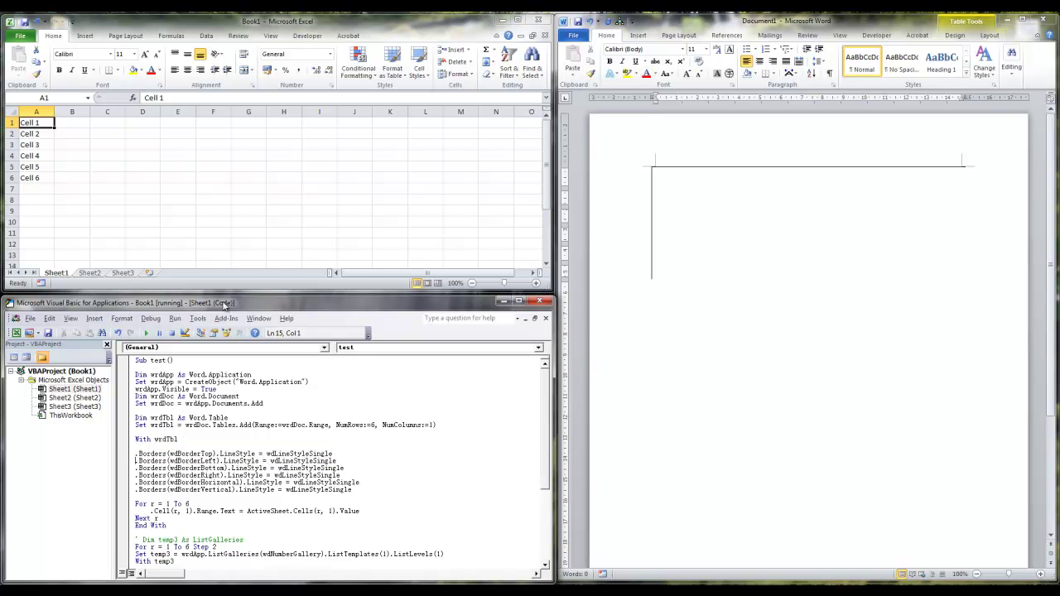
key("F8")
key("F8")
key("F8")
key("F8")
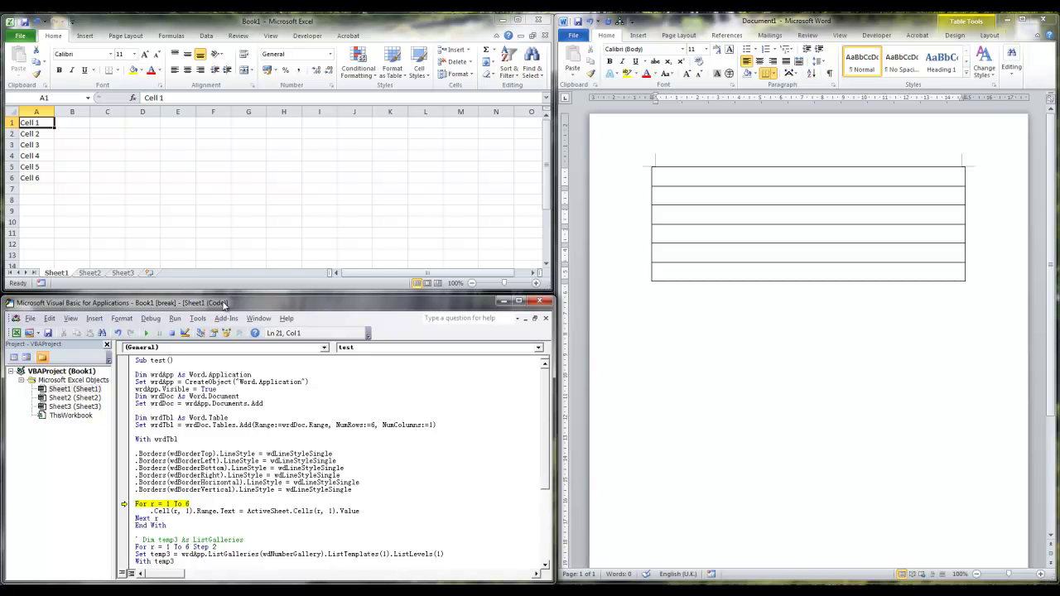
key("F8")
key("F8")
key("F8")
key("F8")
key("F8")
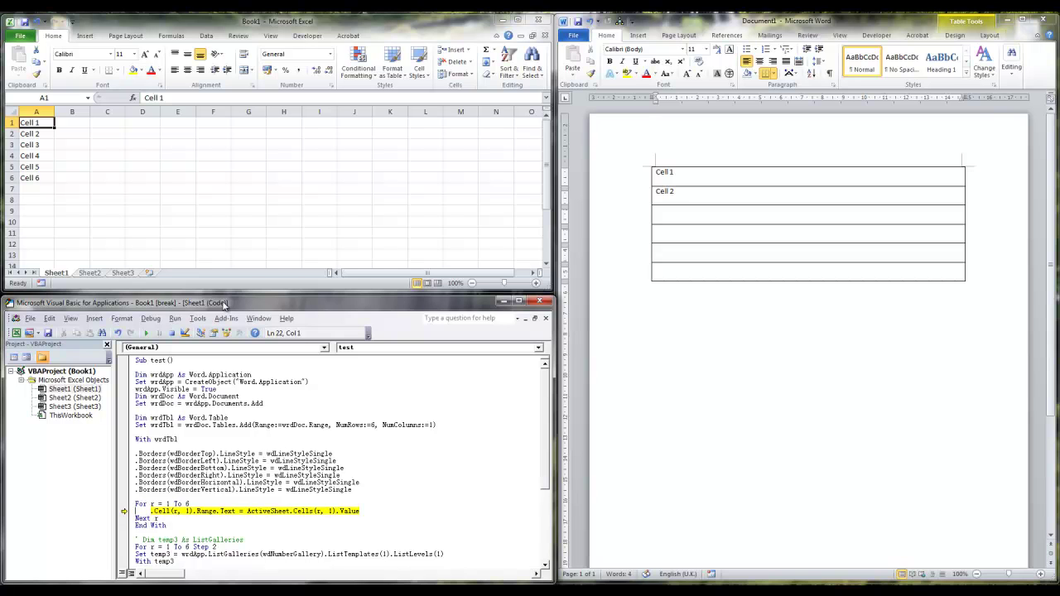
key("F8")
key("F8")
key("F8")
key("F8")
key("F8")
key("F8")
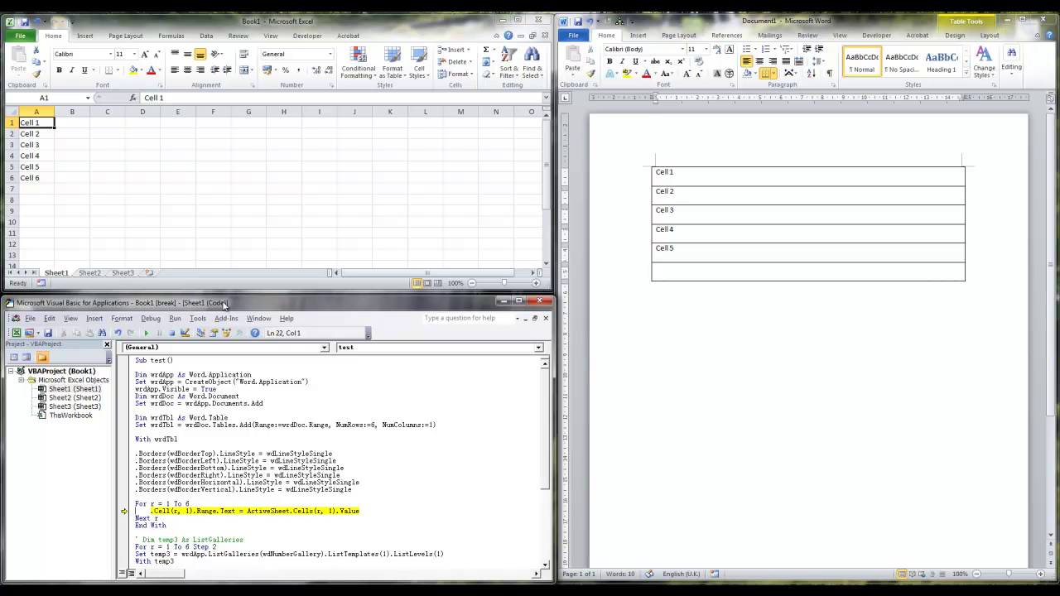
key("F8")
key("F8")
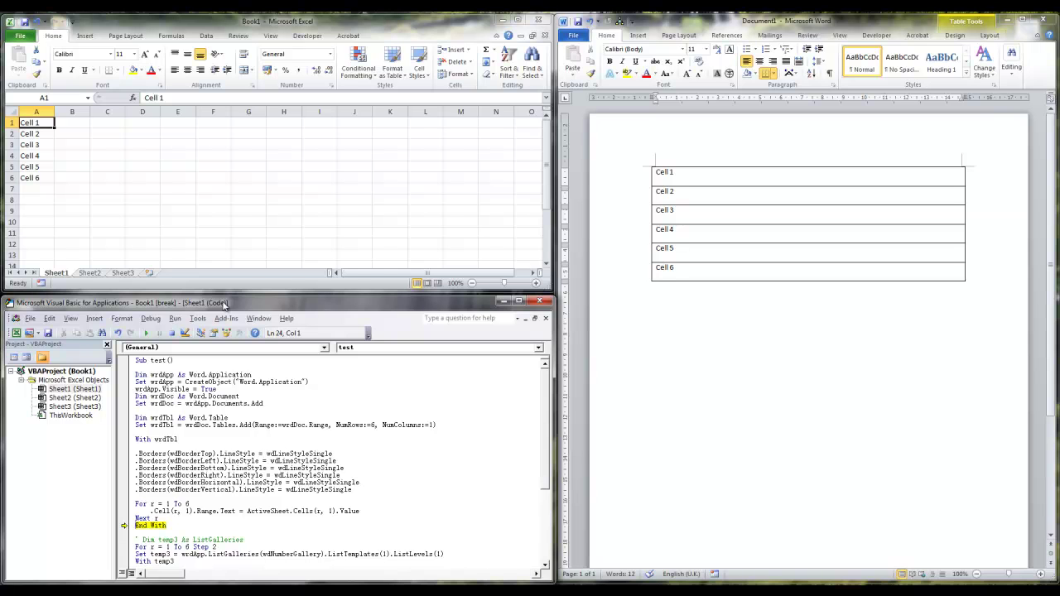
key("F8")
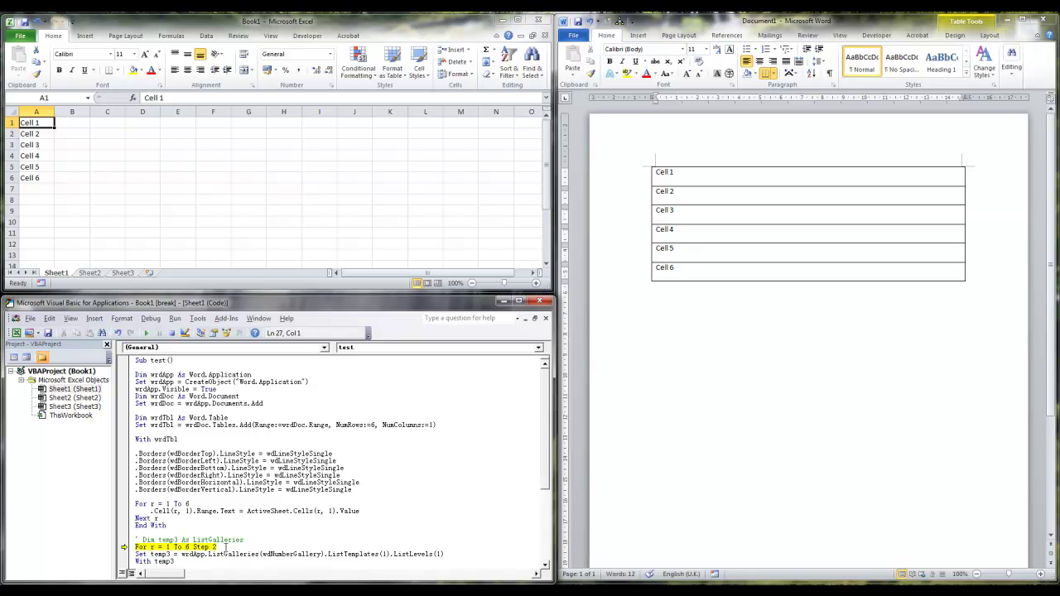
scroll(226, 546, "down", 4)
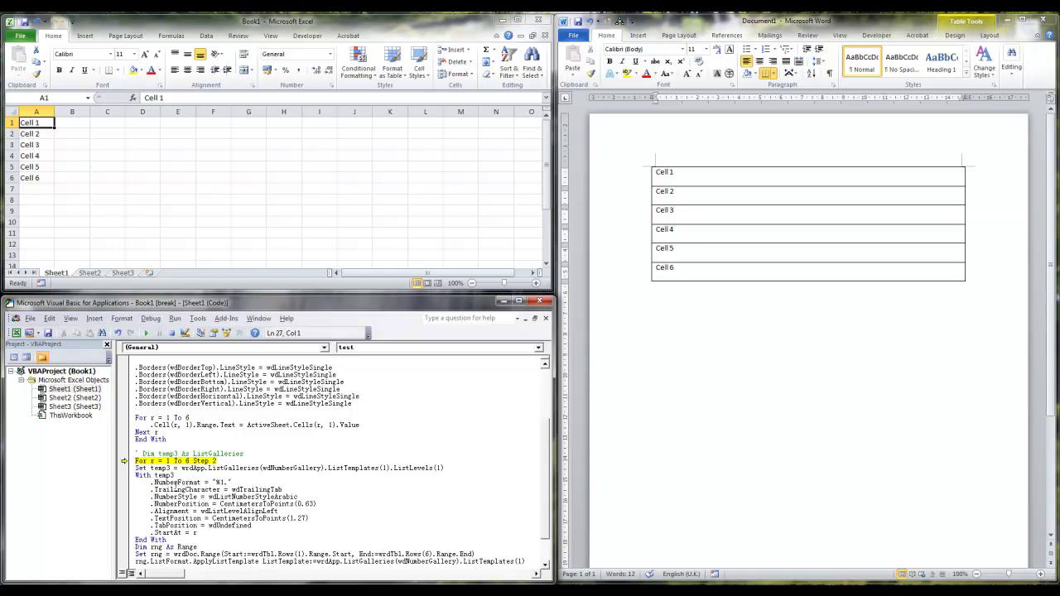
Step through the numbering loop's number format and list-level lines with F8.
key("F8")
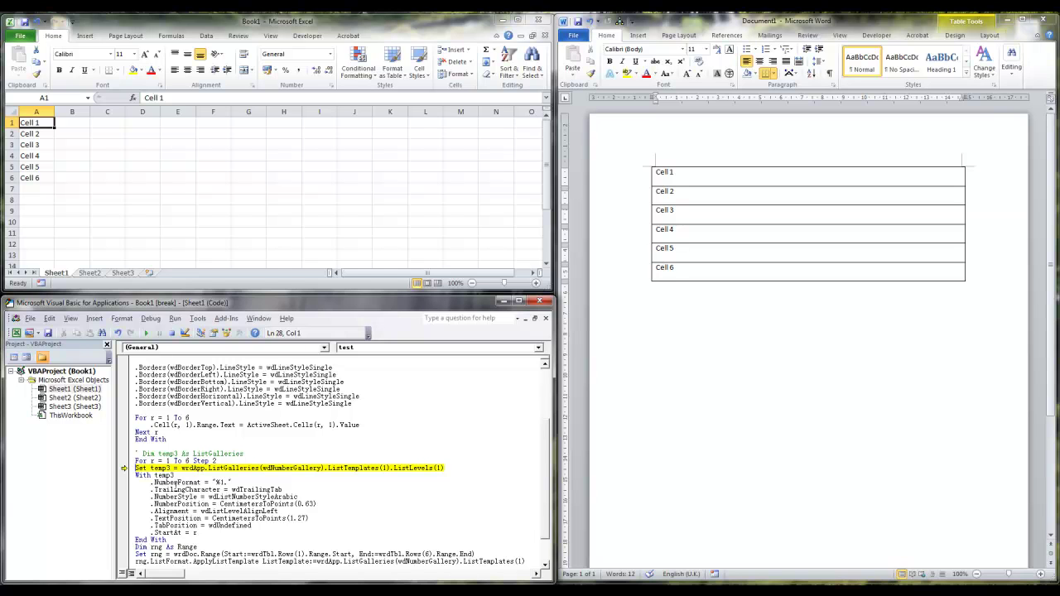
key("F8")
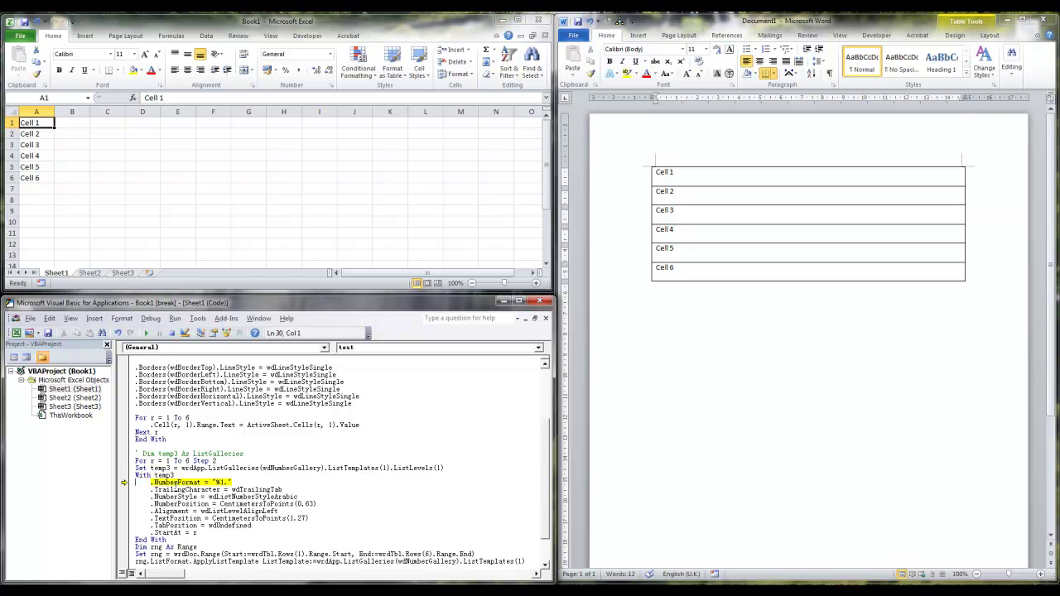
key("F8")
key("F8")
key("F8")
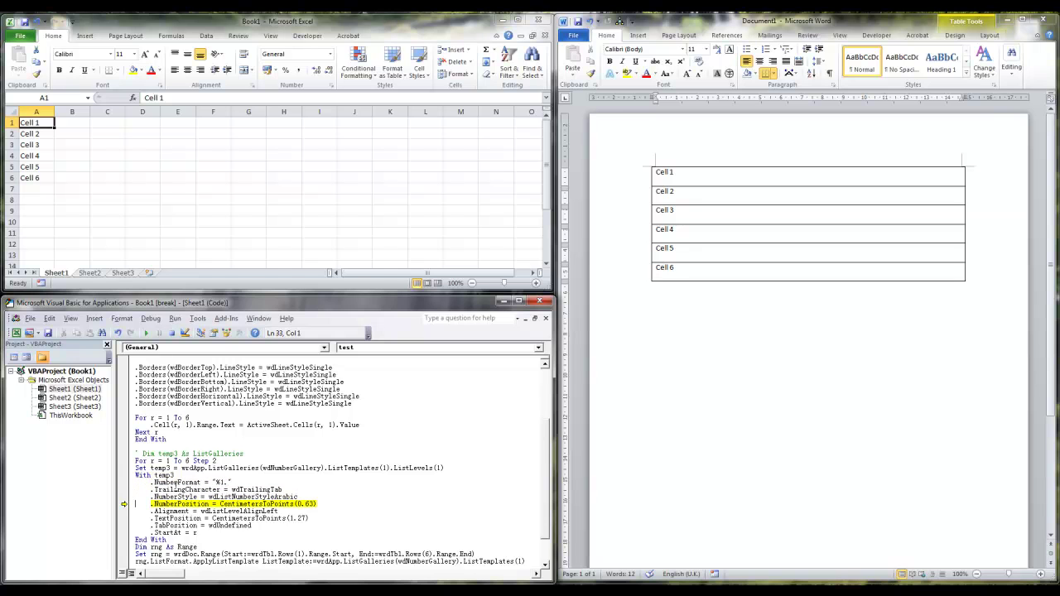
key("F8")
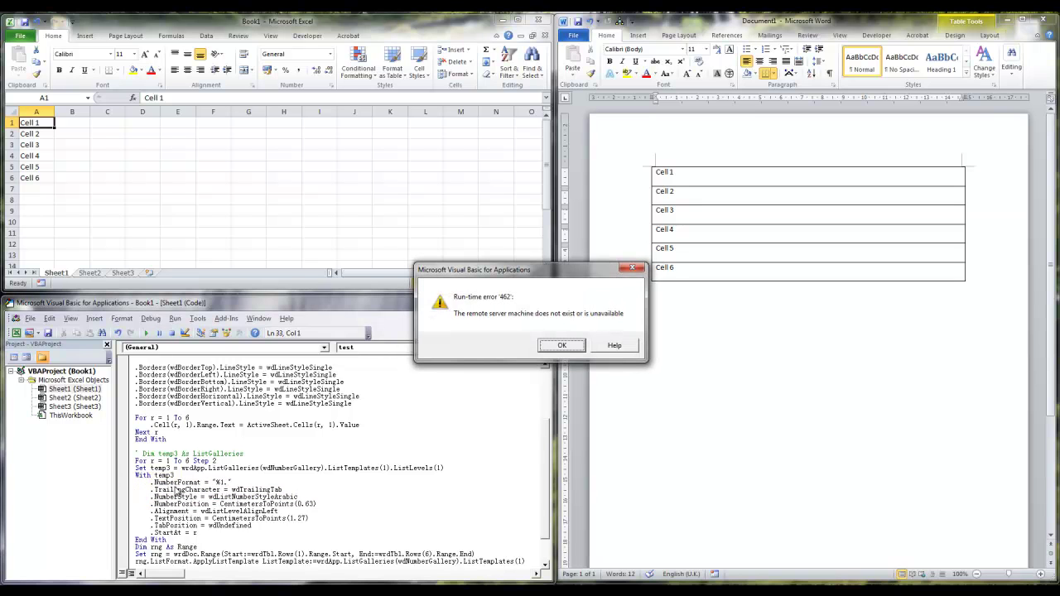
Dismiss run-time error 462, restart the macro, and begin closing Word's Document1.
left_click(556, 345)
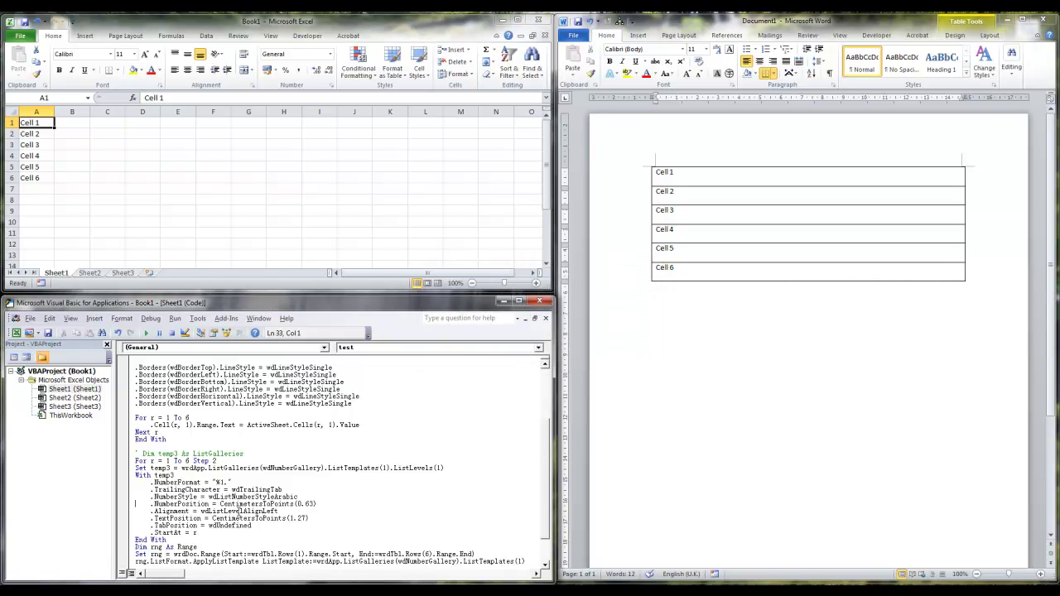
key("F8")
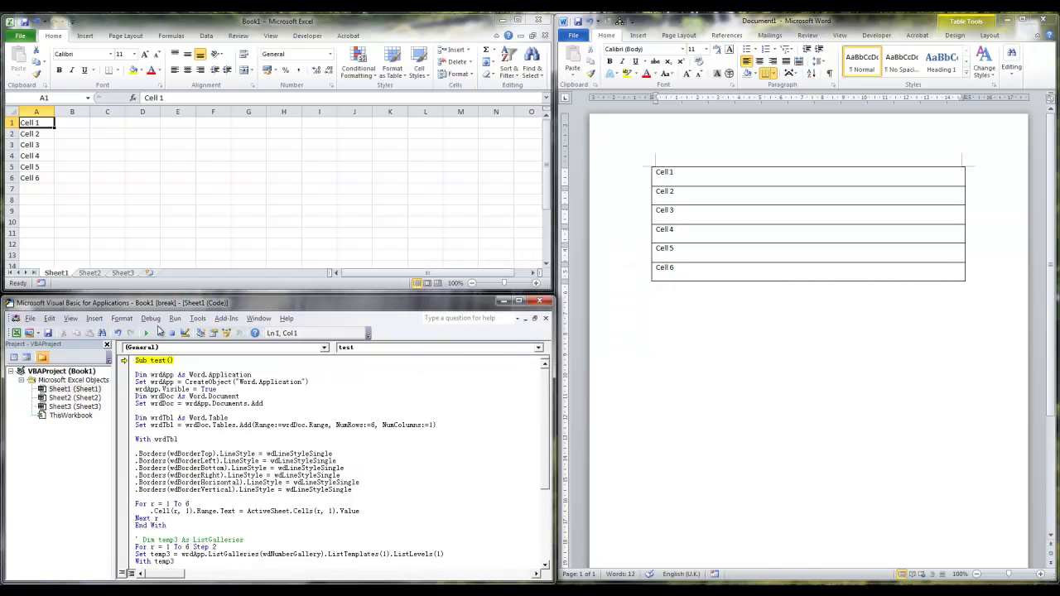
left_click(1045, 19)
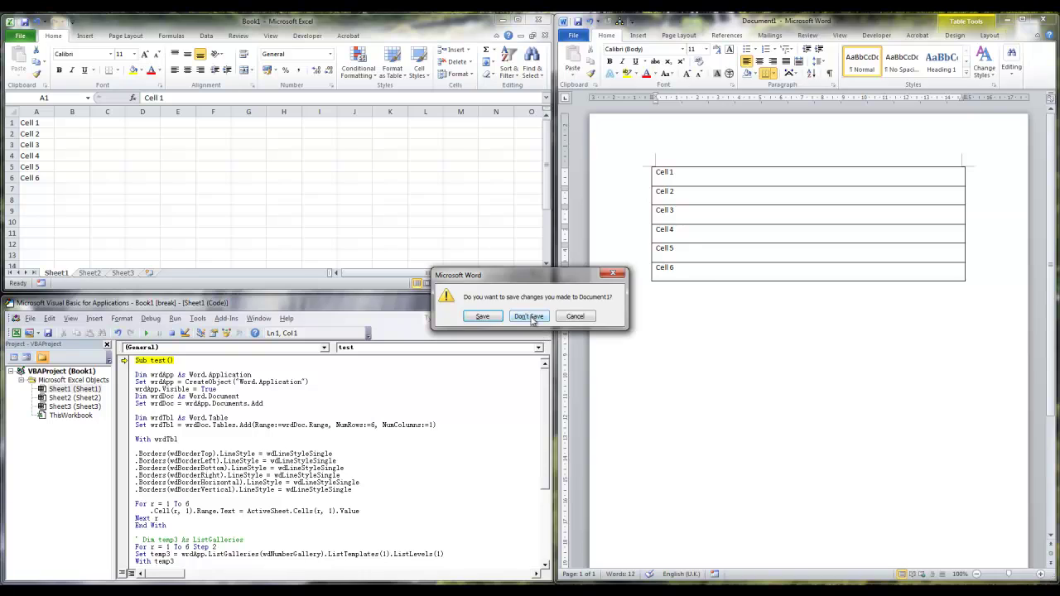
Discard Document1 without saving and run the macro again with F5.
left_click(528, 316)
left_click(274, 308)
key("F8")
key("F5")
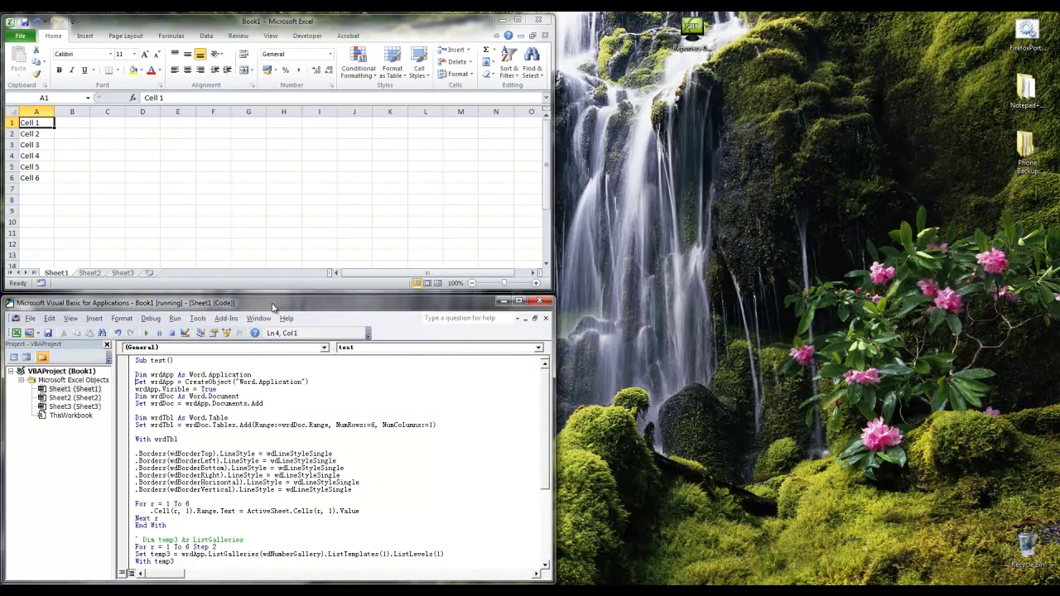
Step through the border and fill lines until the table holds Cell 1–Cell 6.
key("F8")
key("F8")
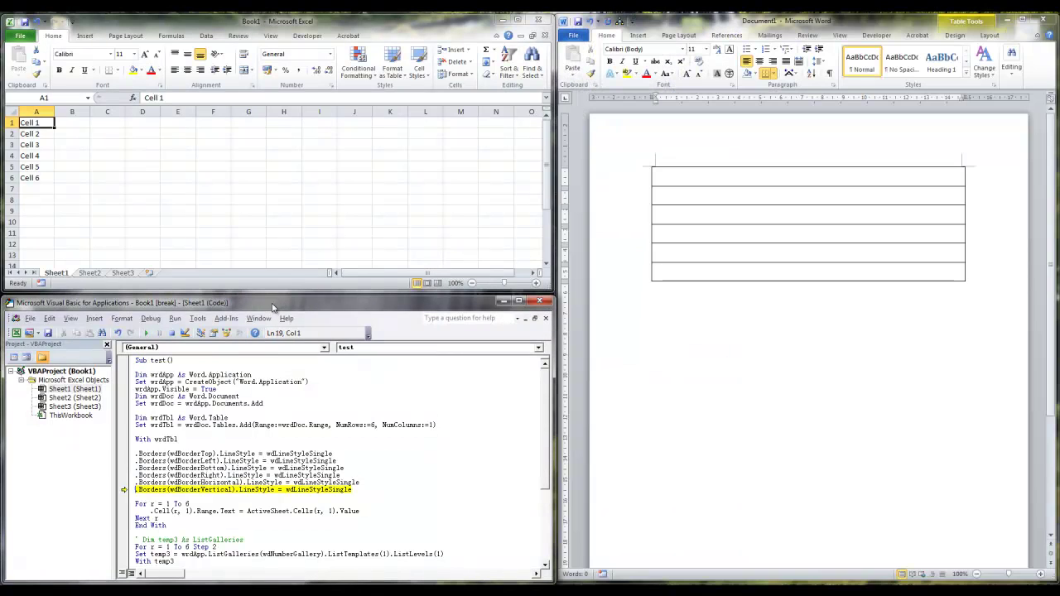
key("F8")
key("F8")
key("F8")
key("F8")
key("F8")
key("F8")
key("F8")
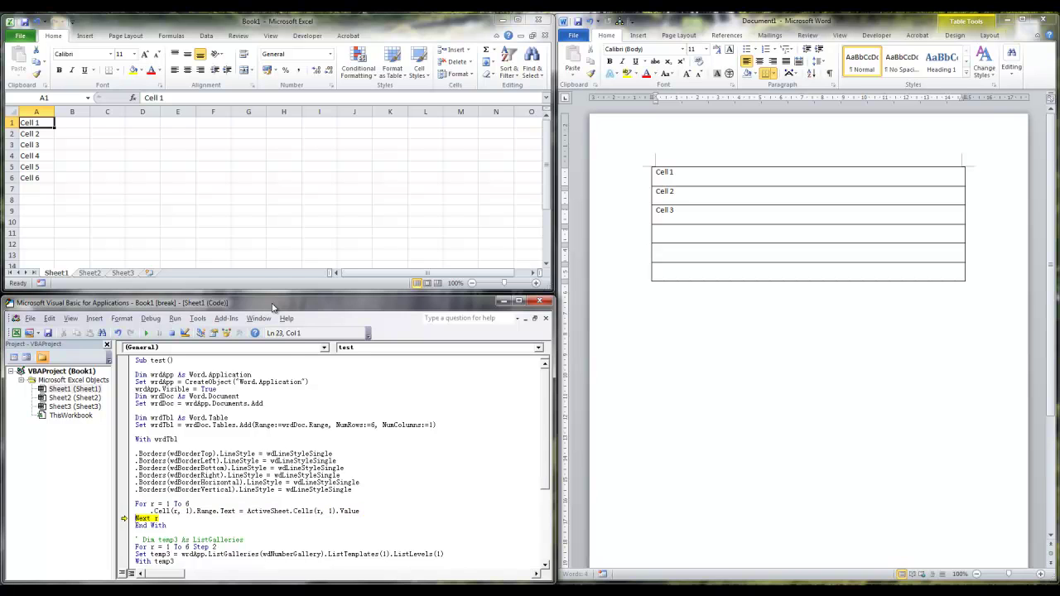
key("F8")
key("F8")
key("F8")
key("F8")
key("F8")
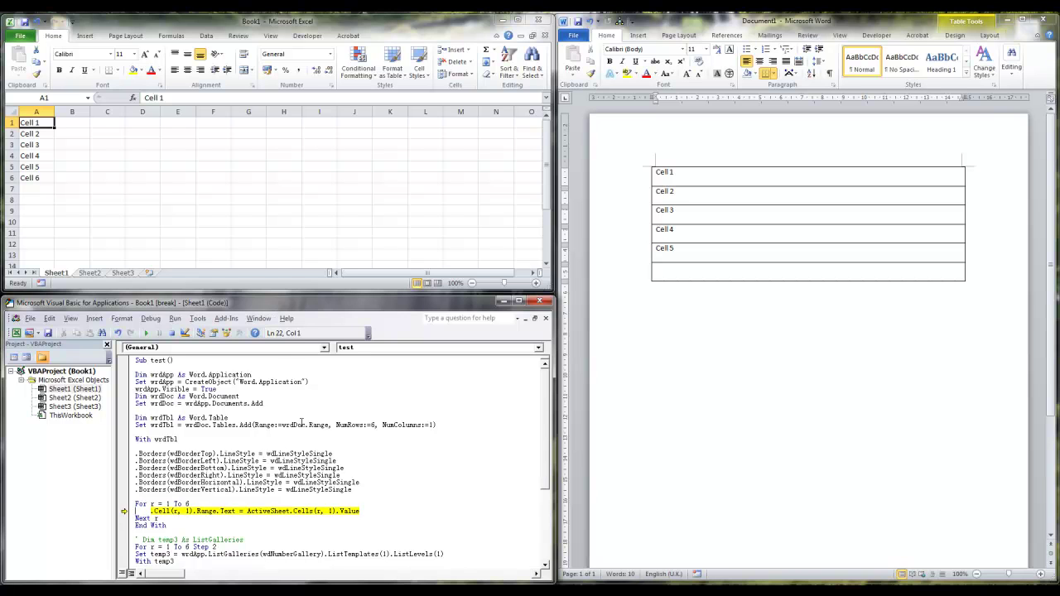
key("F8")
key("F8")
key("F8")
key("F8")
key("F8")
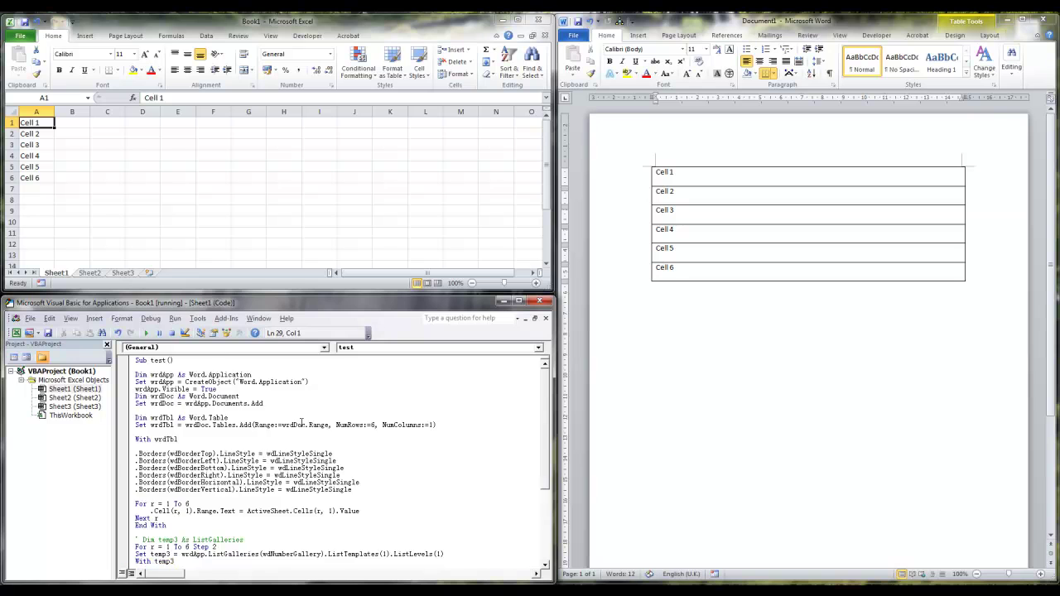
key("F8")
key("F8")
key("F8")
key("F8")
key("F8")
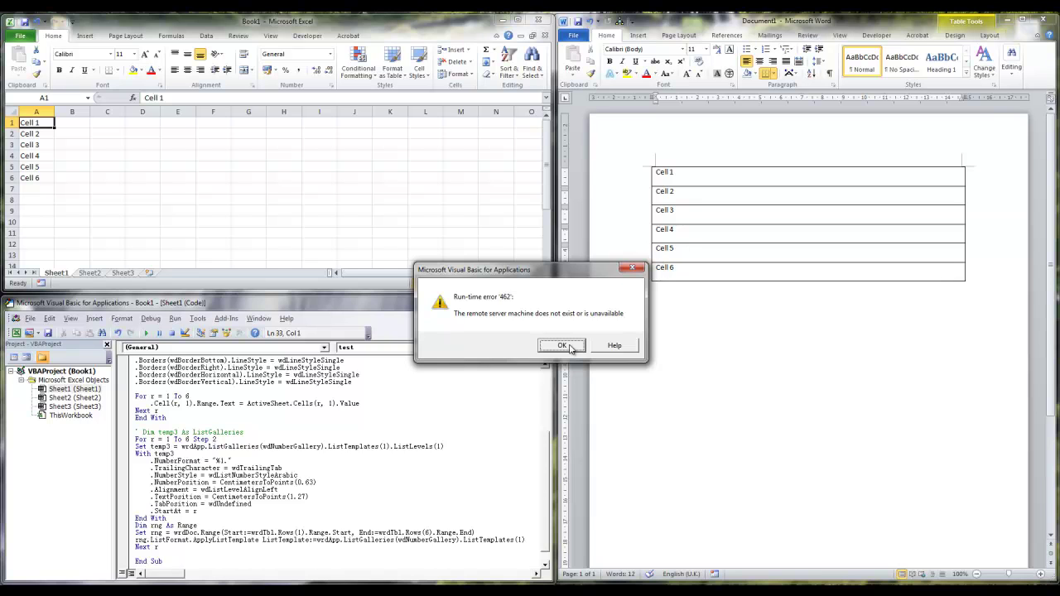
Dismiss error 462, return to the NumberPosition line, and close Word without saving Document1.
left_click(563, 345)
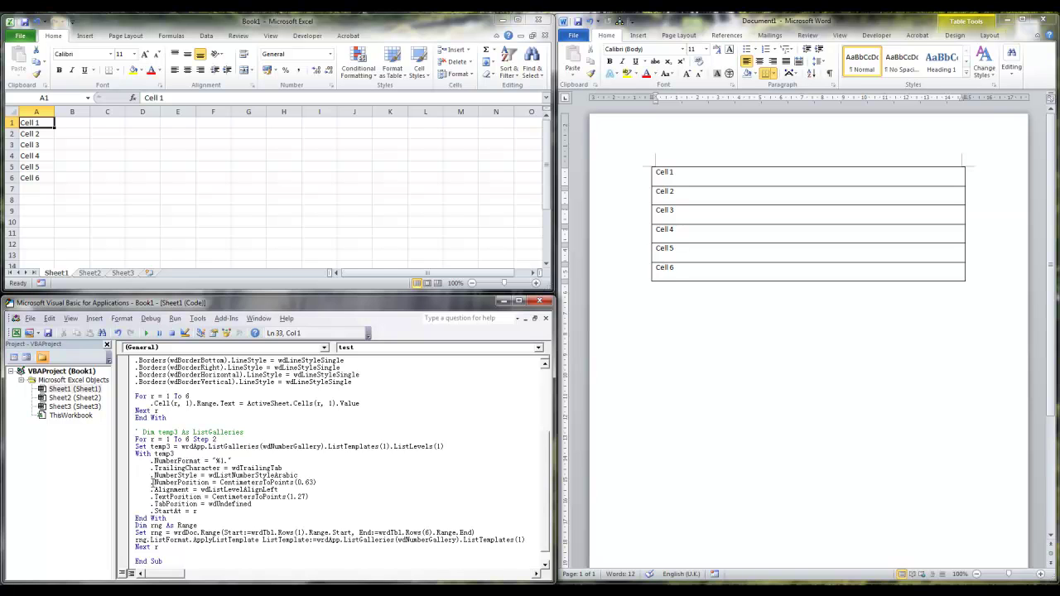
left_click(280, 481)
left_click(1054, 20)
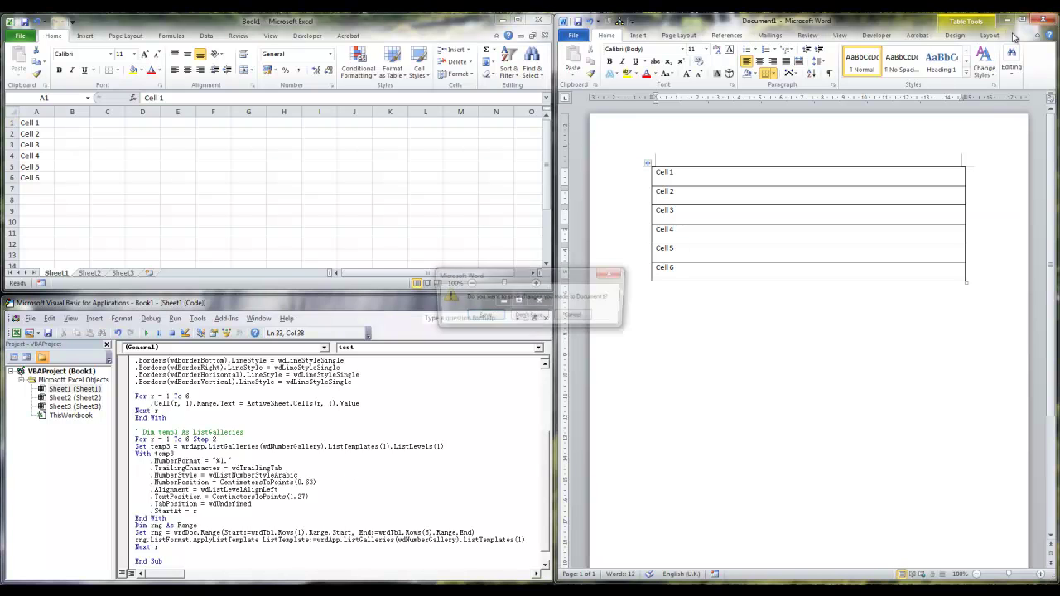
left_click(528, 315)
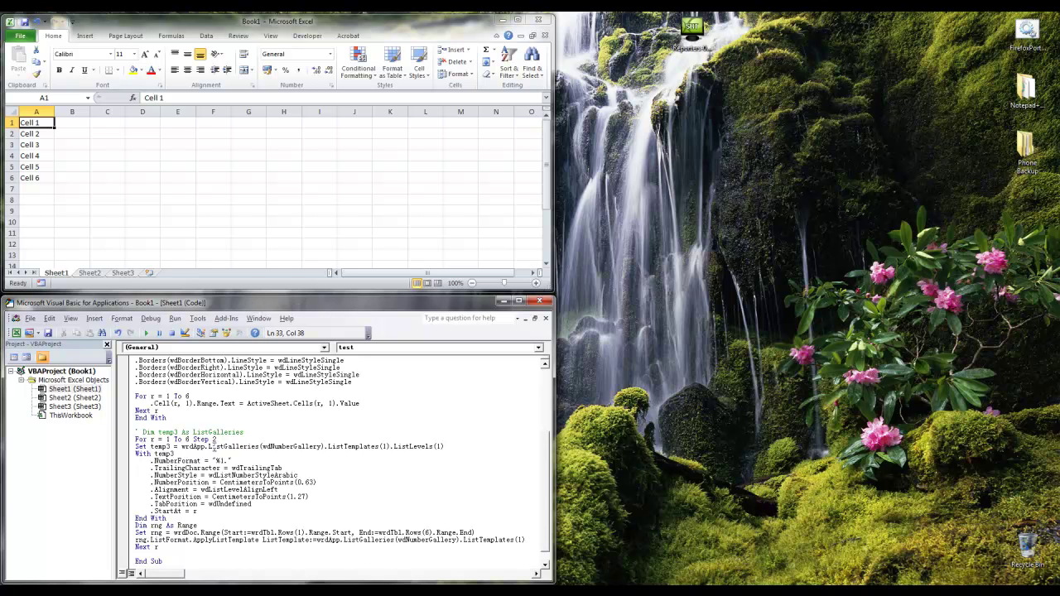
Rerun the macro, step through the fill and numbering lines, and dismiss error 462.
key("F5")
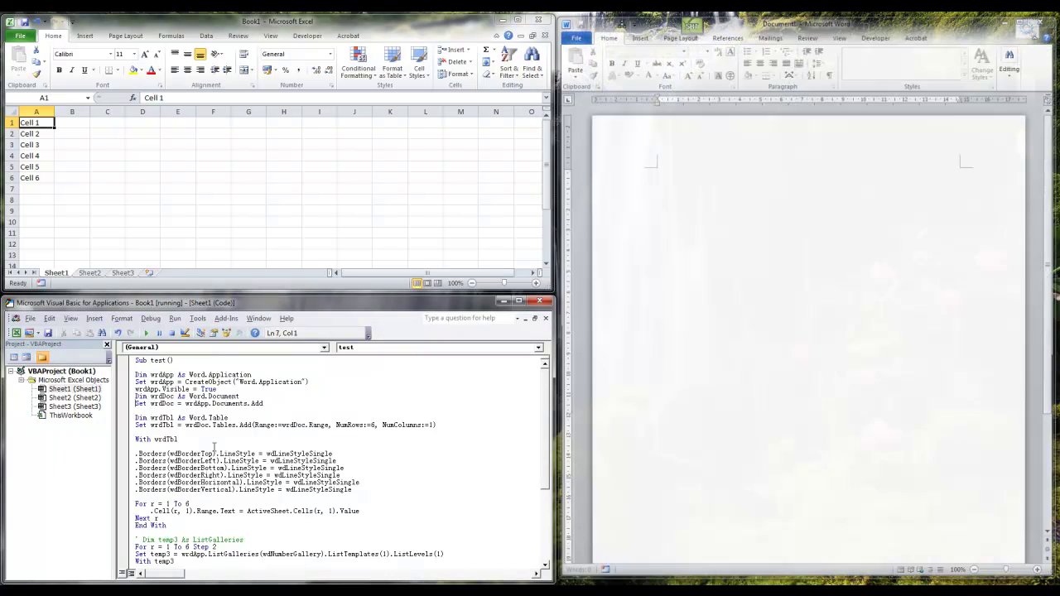
key("F8")
key("F8")
key("F8")
key("F8")
key("F8")
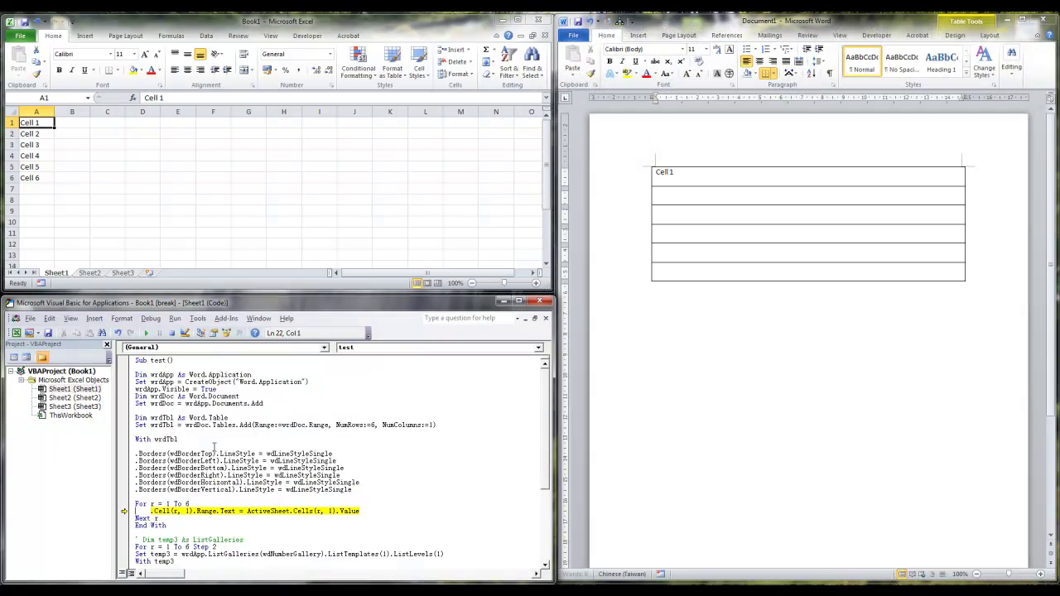
key("F8")
key("F8")
key("F8")
key("F8")
key("F8")
key("F8")
key("F8")
key("F8")
key("F8")
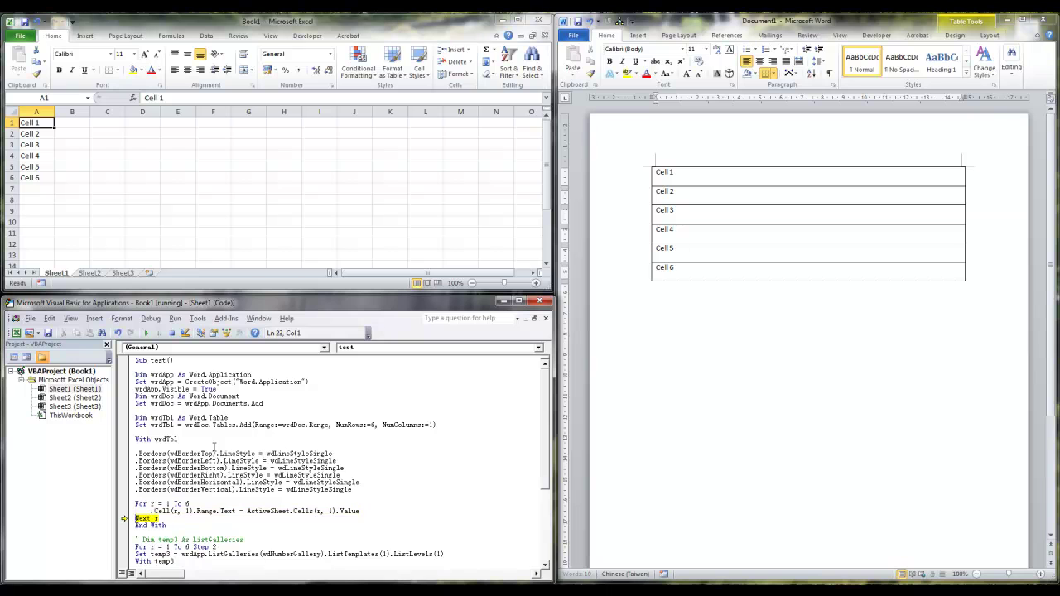
key("F8")
key("F8")
key("F8")
key("F8")
key("F8")
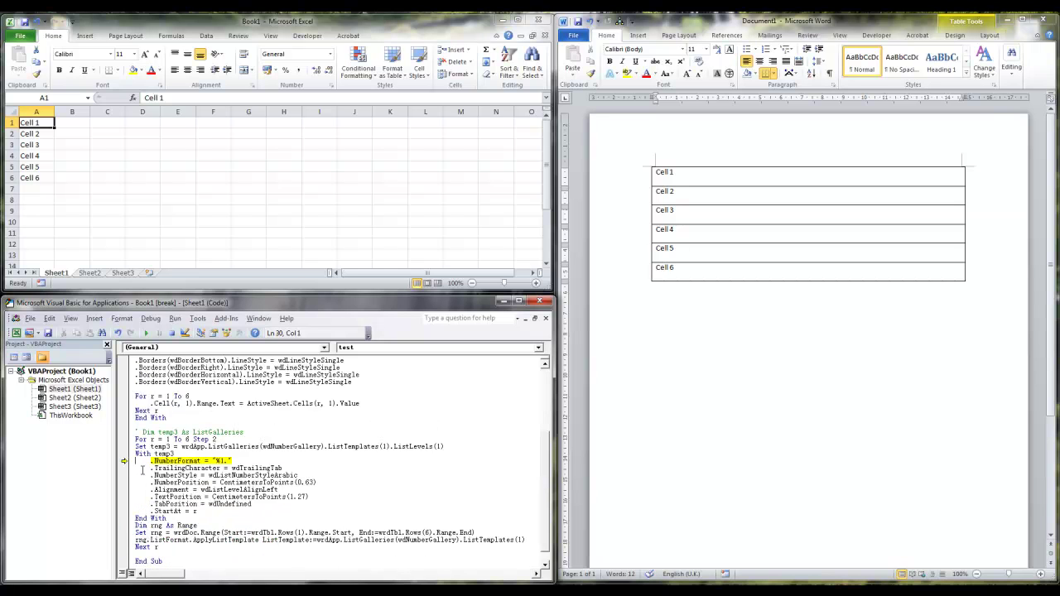
key("F8")
key("F8")
key("F8")
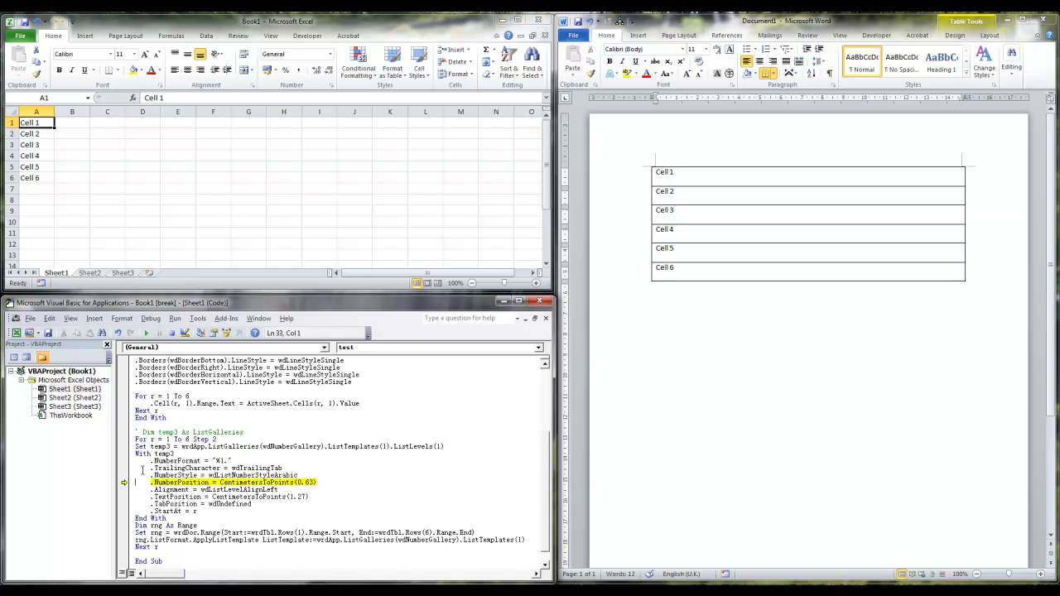
key("F8")
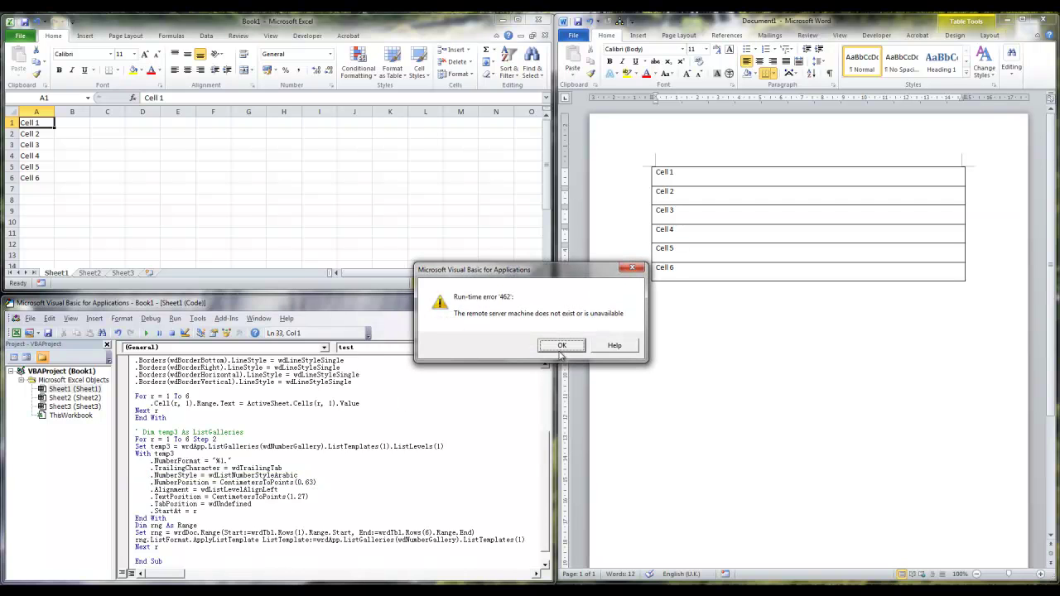
left_click(562, 345)
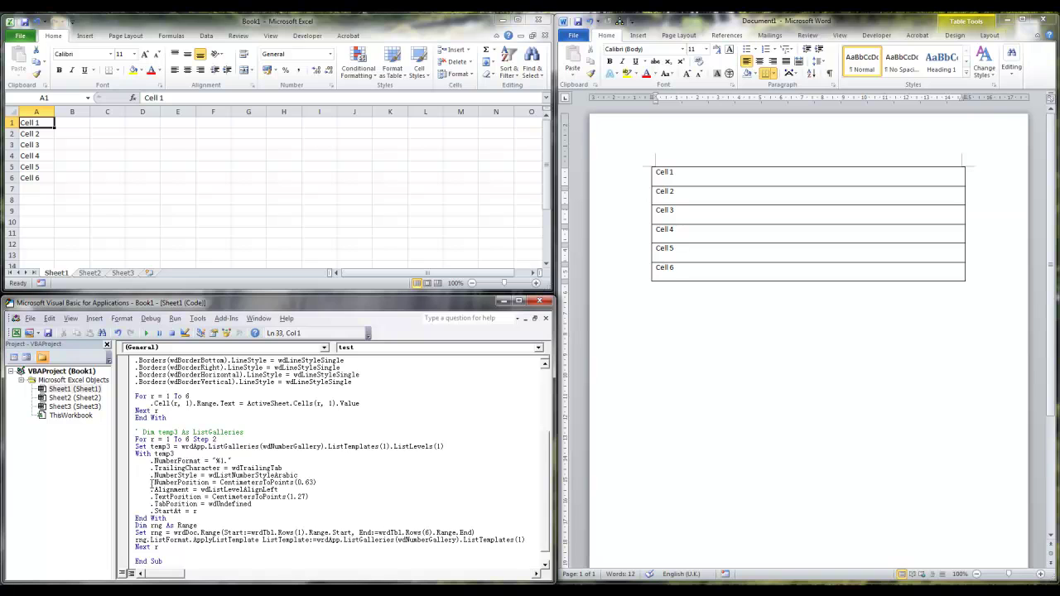
Delete the .NumberPosition line from the code and close Word without saving.
left_click(127, 485)
left_click(136, 483)
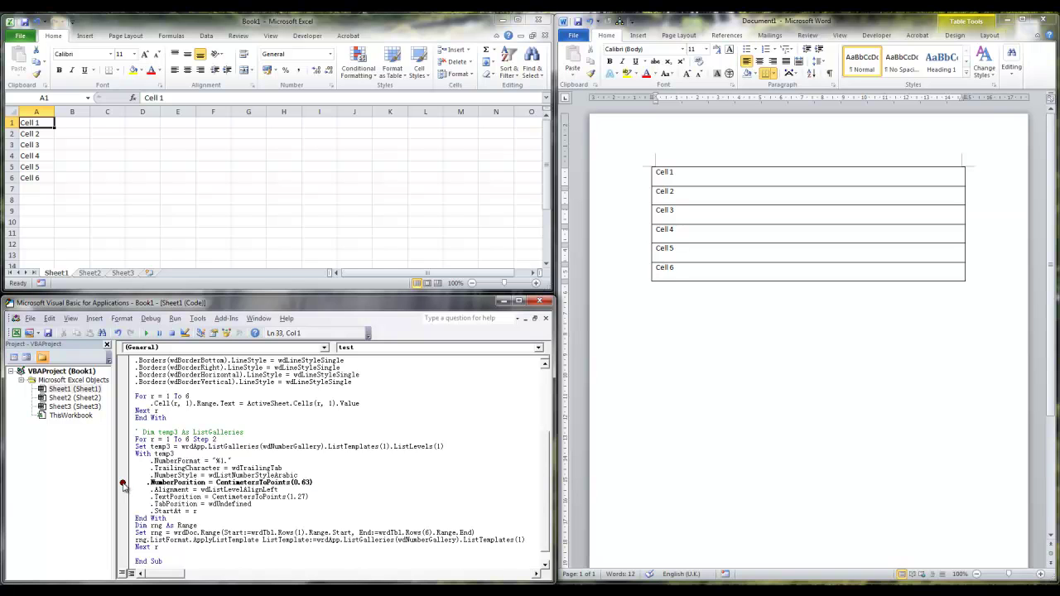
left_click(124, 483)
key("Delete")
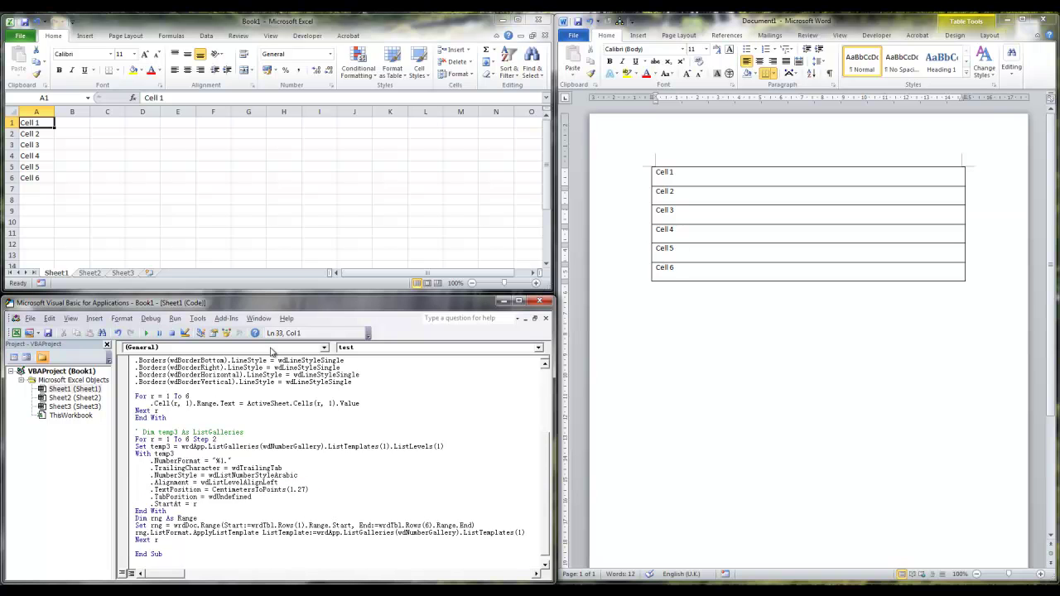
left_click(1043, 21)
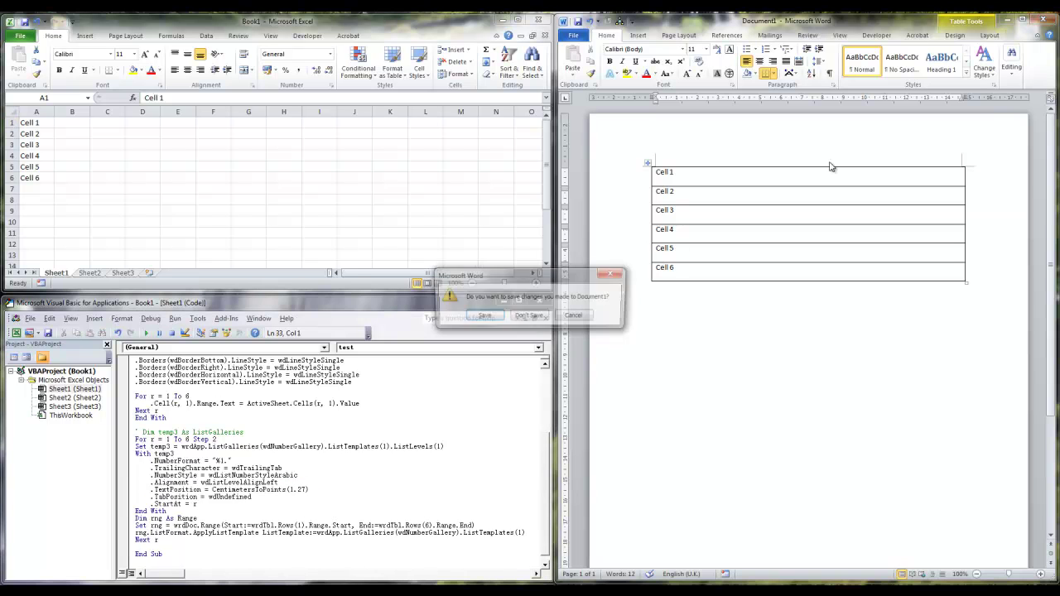
left_click(523, 322)
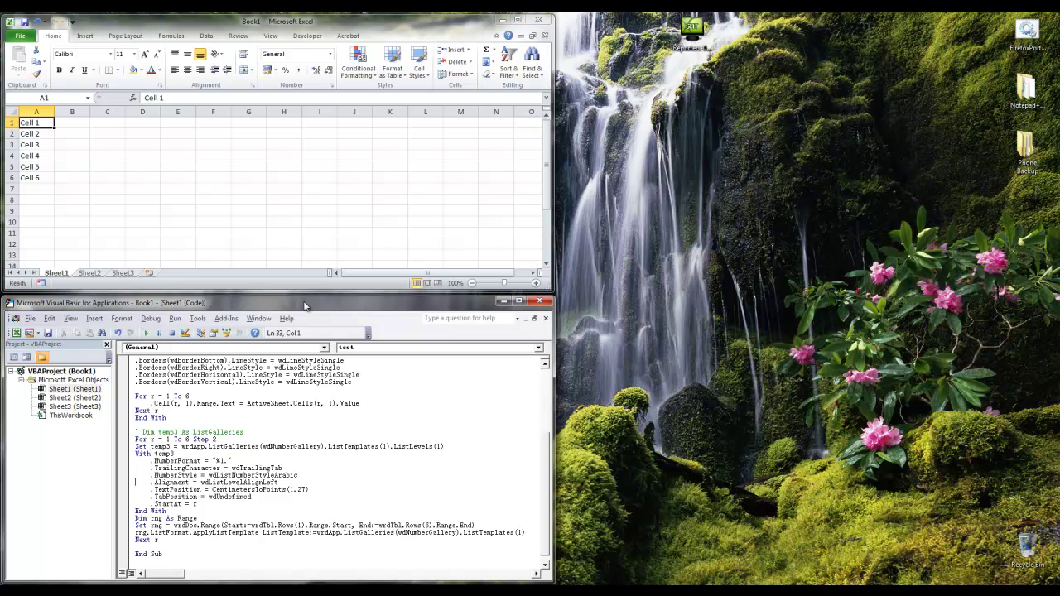
Step the macro from the top through table creation and fill, then dismiss error 462.
key("F8")
key("F8")
key("F8")
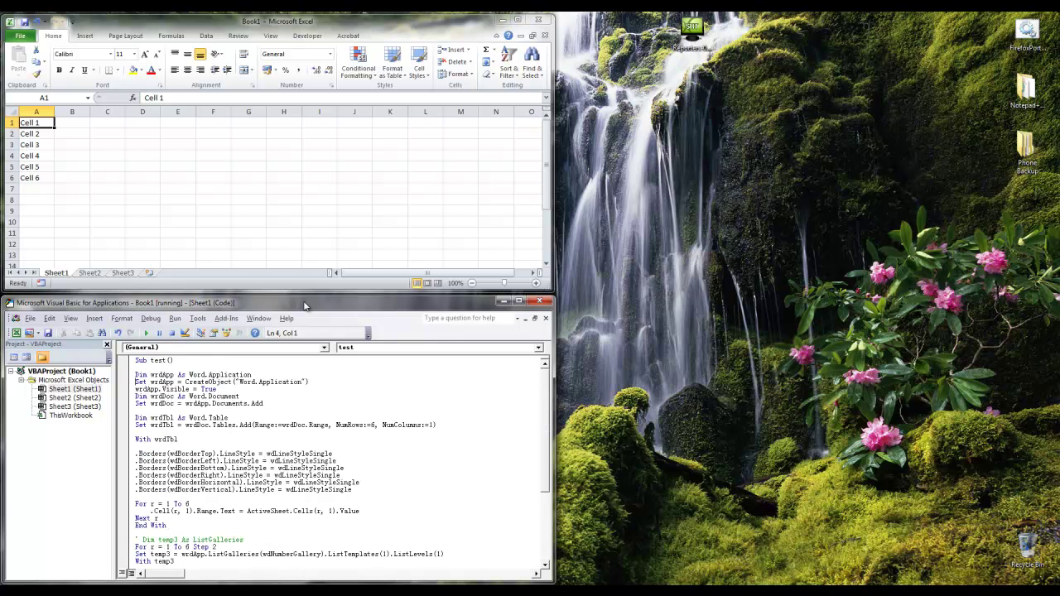
key("F8")
key("F8")
key("F8")
key("F8")
key("F8")
key("F8")
key("F8")
key("F8")
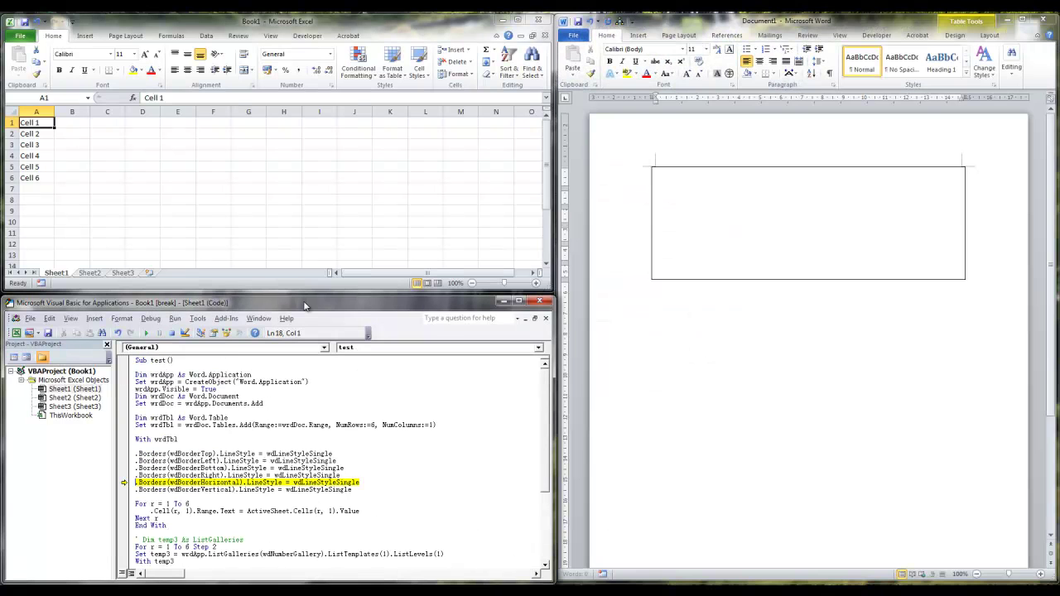
key("F8")
key("F8")
key("F8")
key("F8")
key("F8")
key("F8")
key("F8")
key("F8")
key("F8")
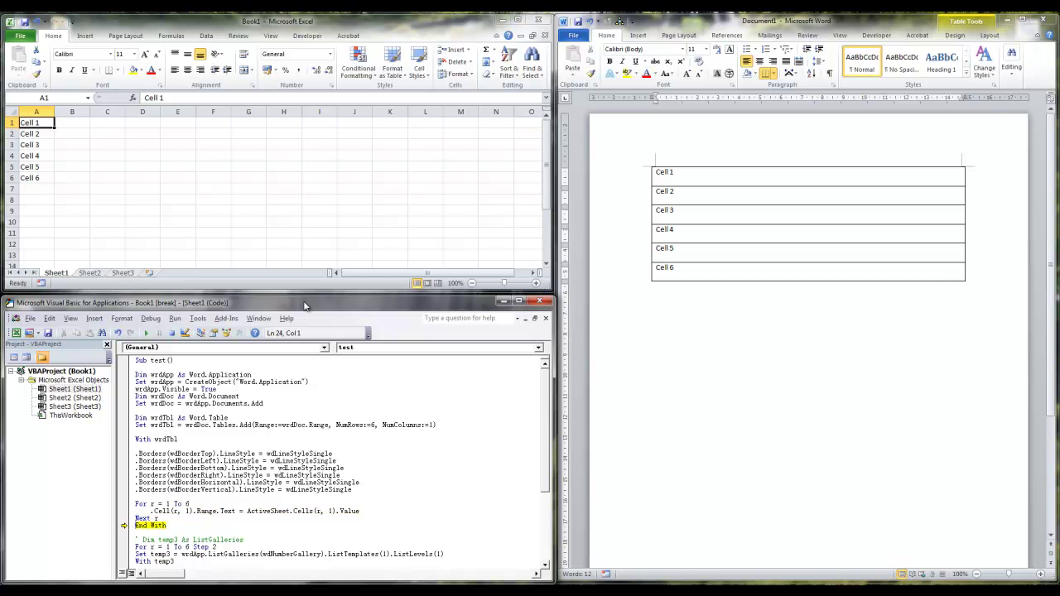
key("F8")
key("F8")
key("F8")
key("F8")
key("F8")
key("F8")
key("F8")
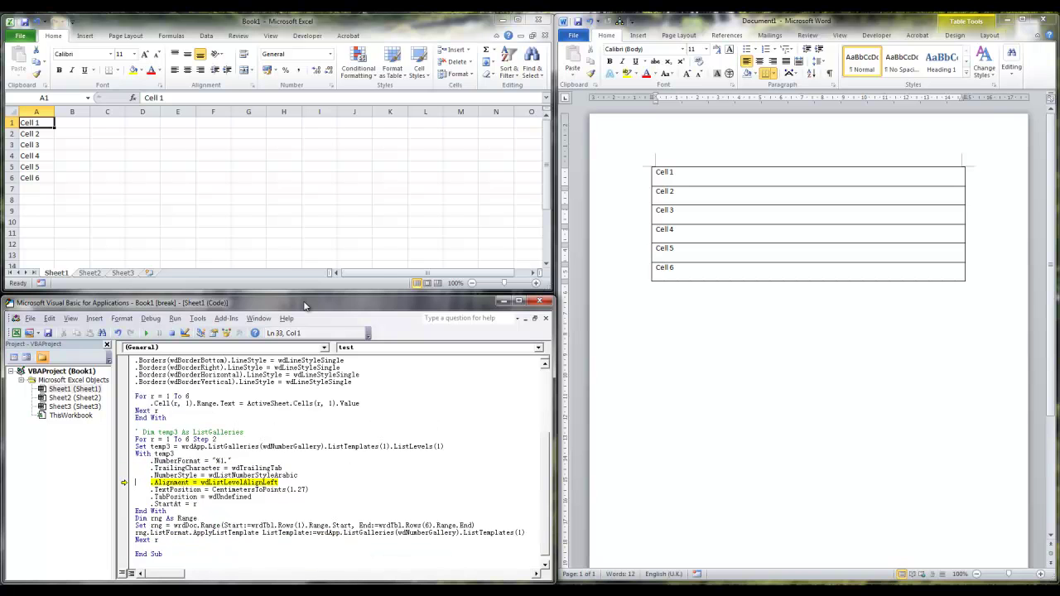
key("F8")
key("F8")
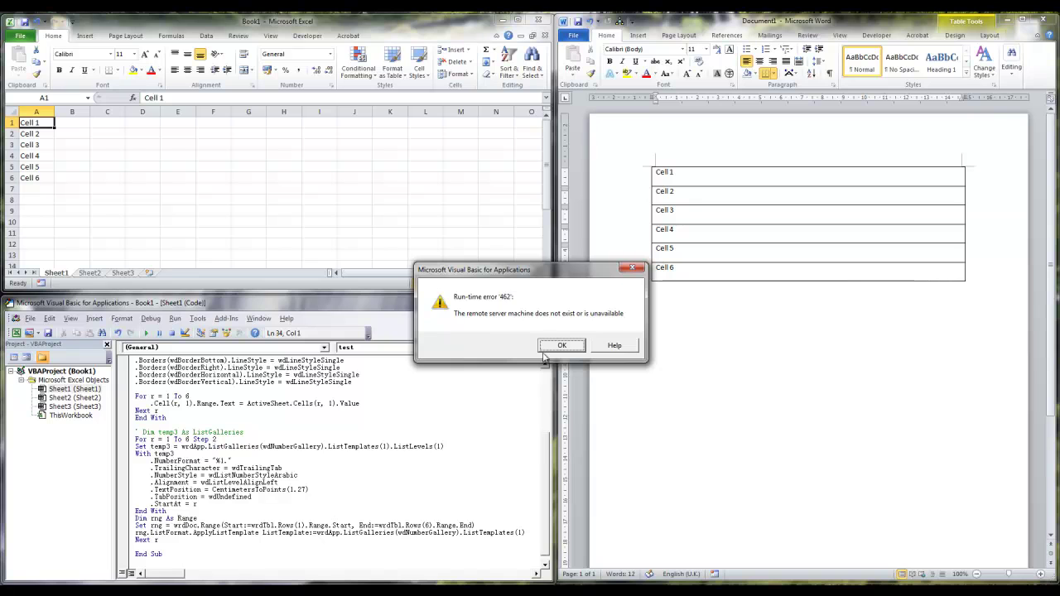
left_click(560, 342)
Delete the .TextPosition line and close the Word test document without saving.
left_click_drag(309, 489, 145, 491)
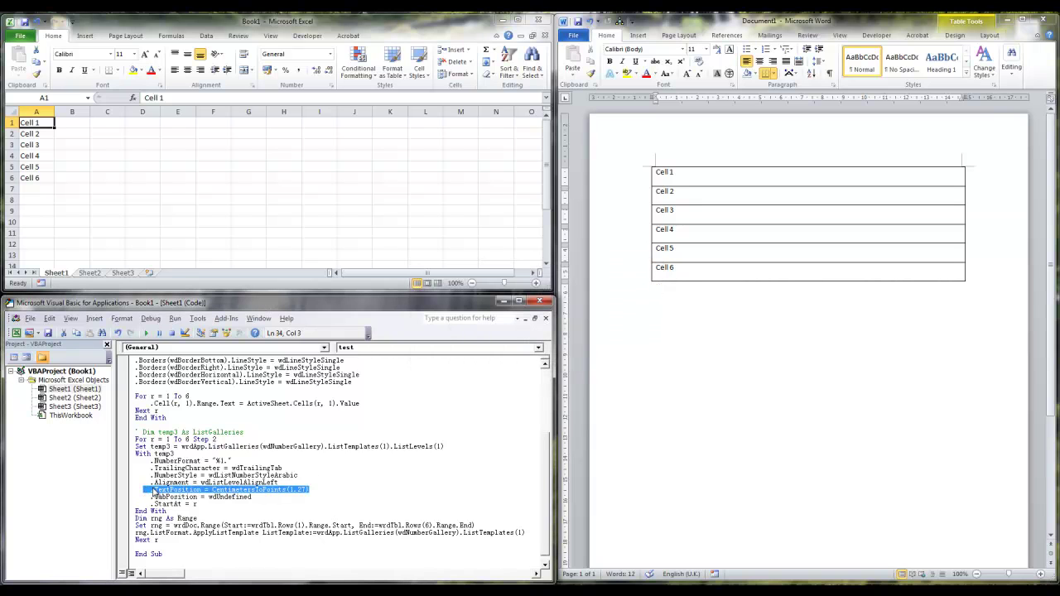
key("Delete")
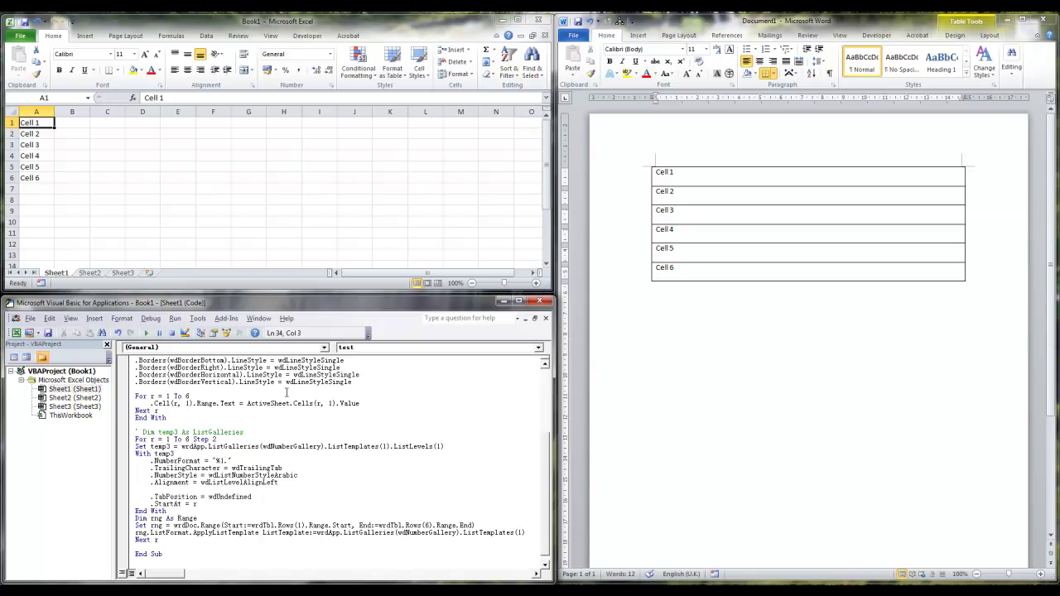
key("alt+Tab")
key("alt+F4")
key("Tab")
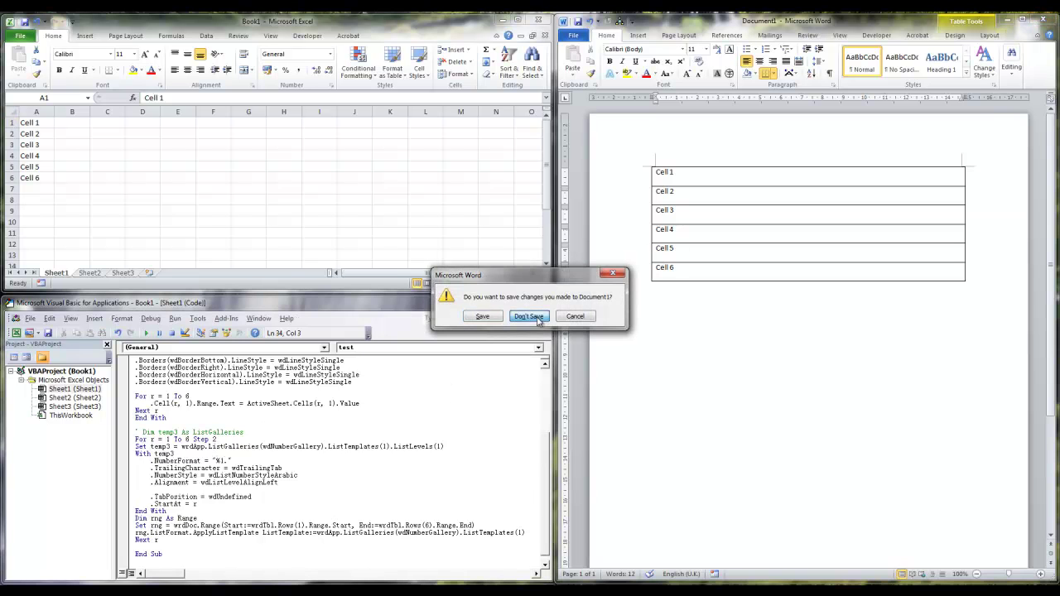
key("Return")
Step through the macro until Word shows the bordered table filled with Cell 1–Cell 6.
key("F8")
key("F8")
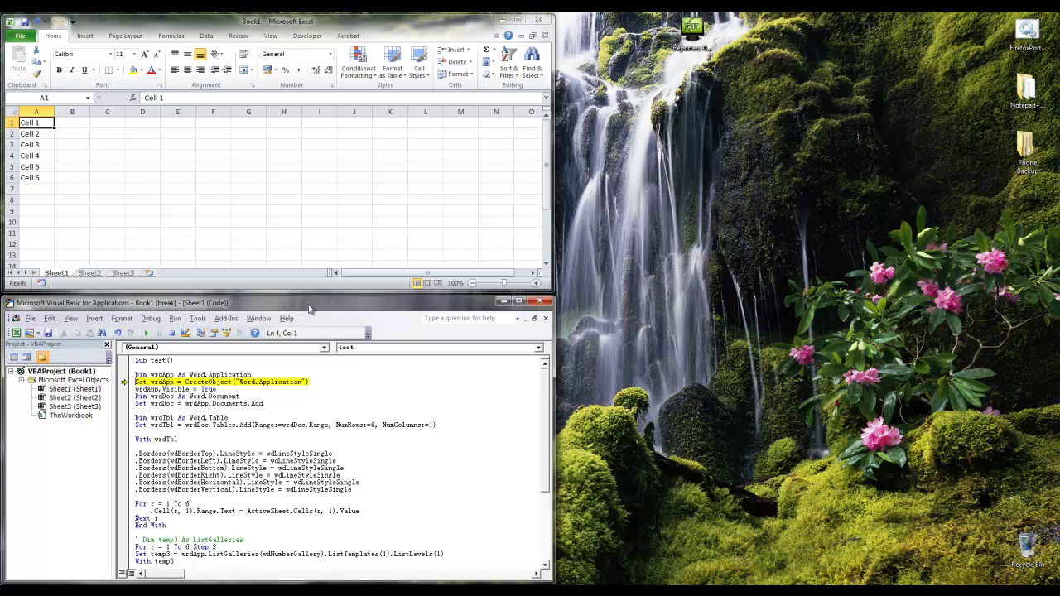
key("F8")
key("F8")
key("F8")
key("F8")
key("F8")
key("F8")
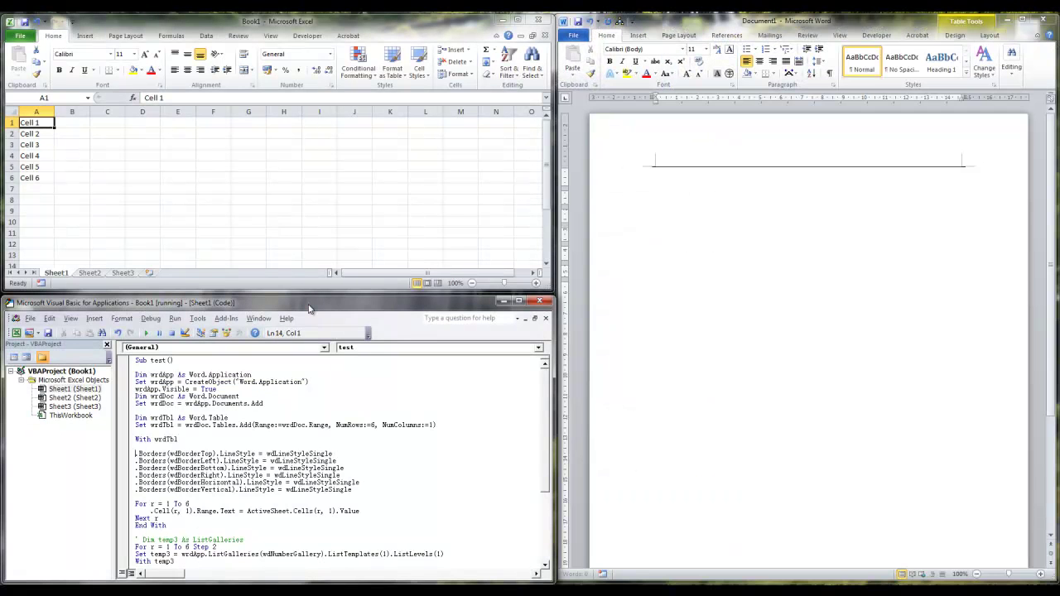
key("F8")
key("F8")
key("F8")
key("F8")
key("F8")
key("F8")
key("F8")
key("F8")
key("F8")
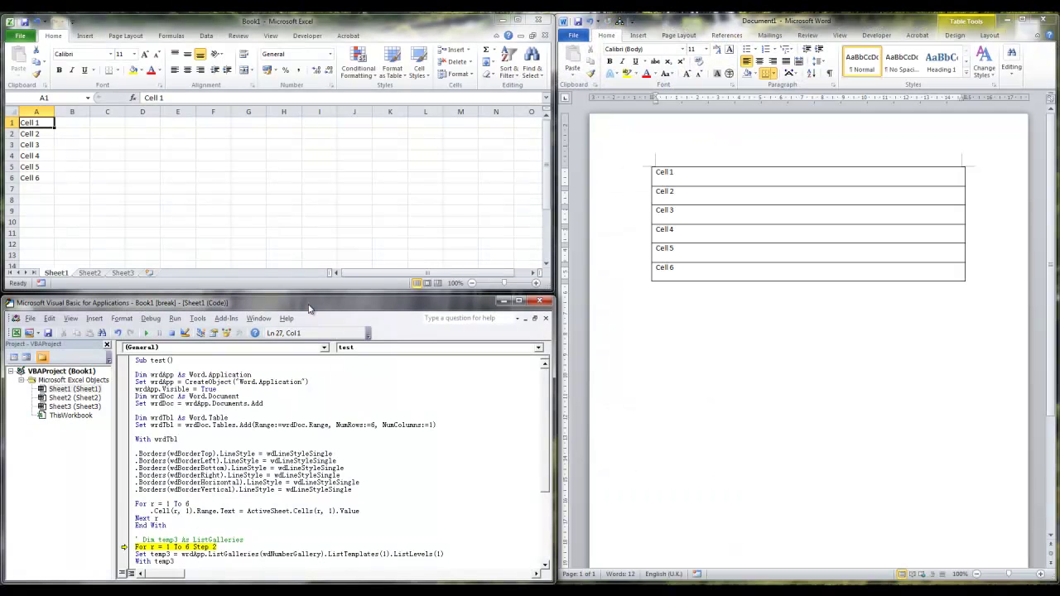
key("F8")
key("F8")
key("F8")
key("F8")
key("F8")
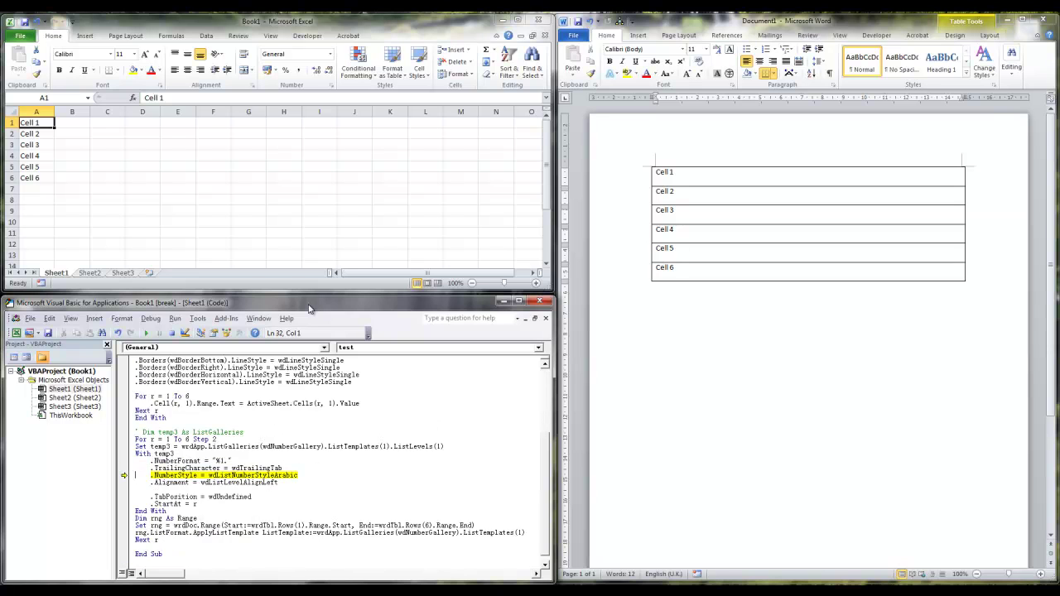
Step through the numbering level settings and table range line, hitting run-time error 13.
key("F8")
key("F8")
key("F8")
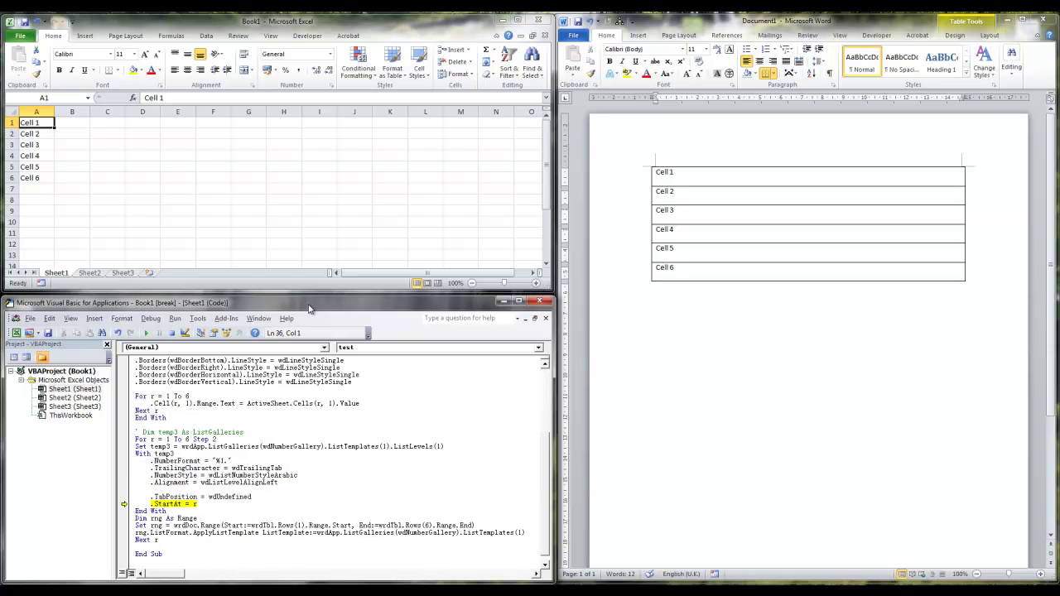
key("F8")
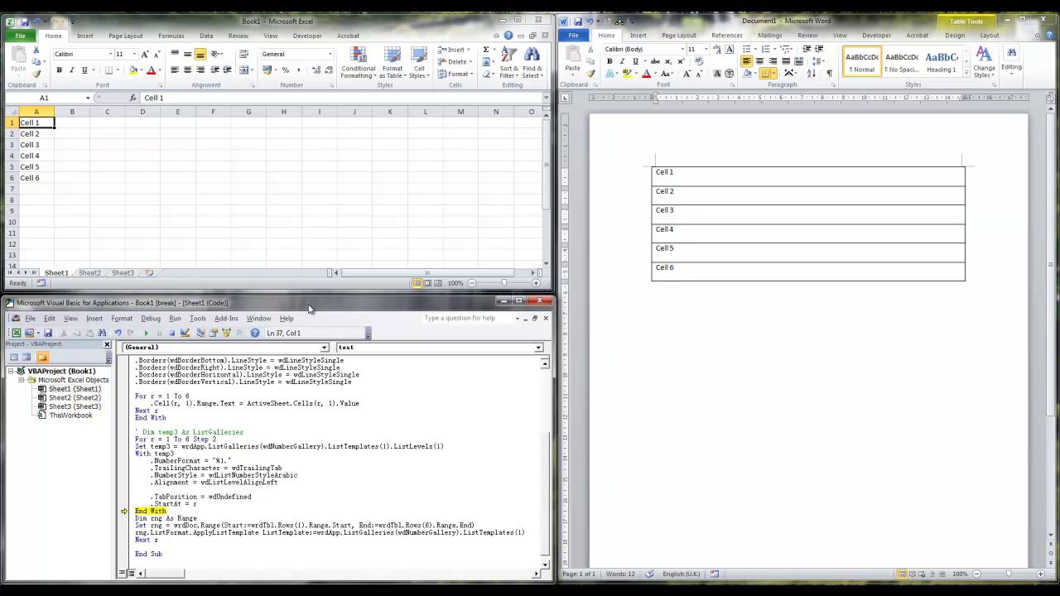
key("F8")
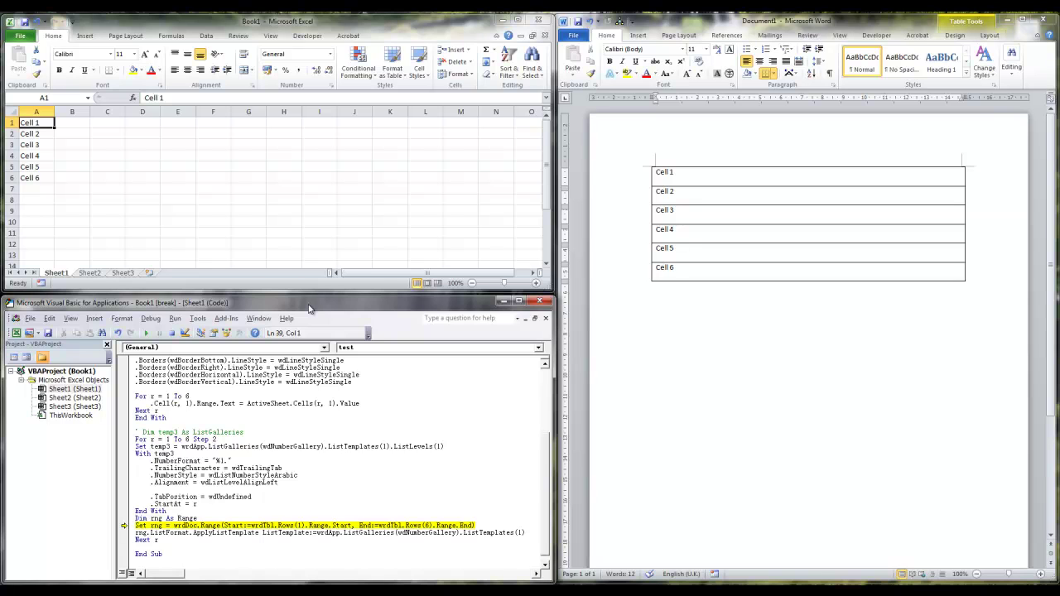
key("F8")
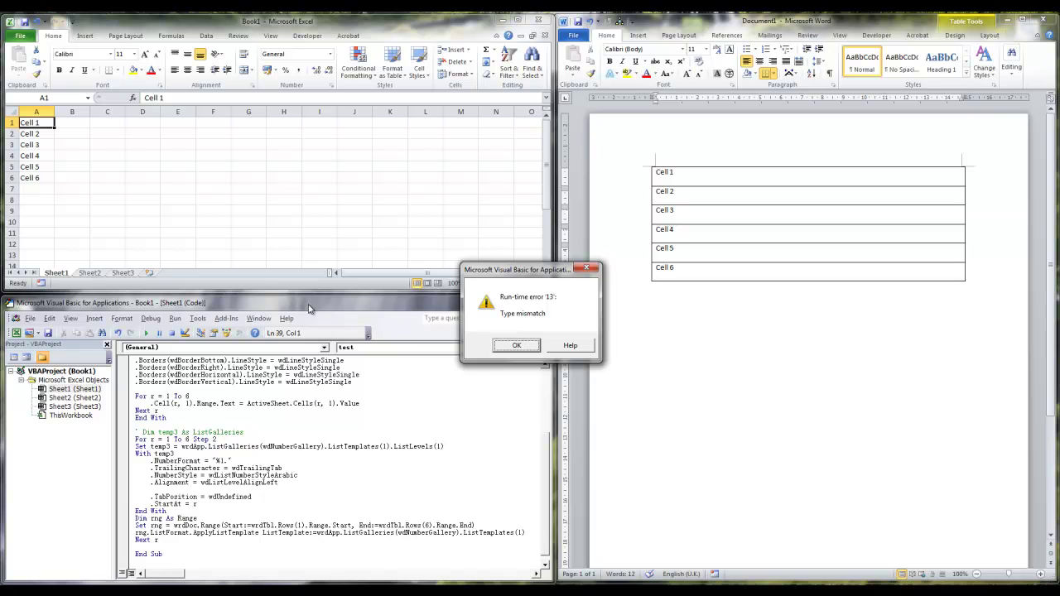